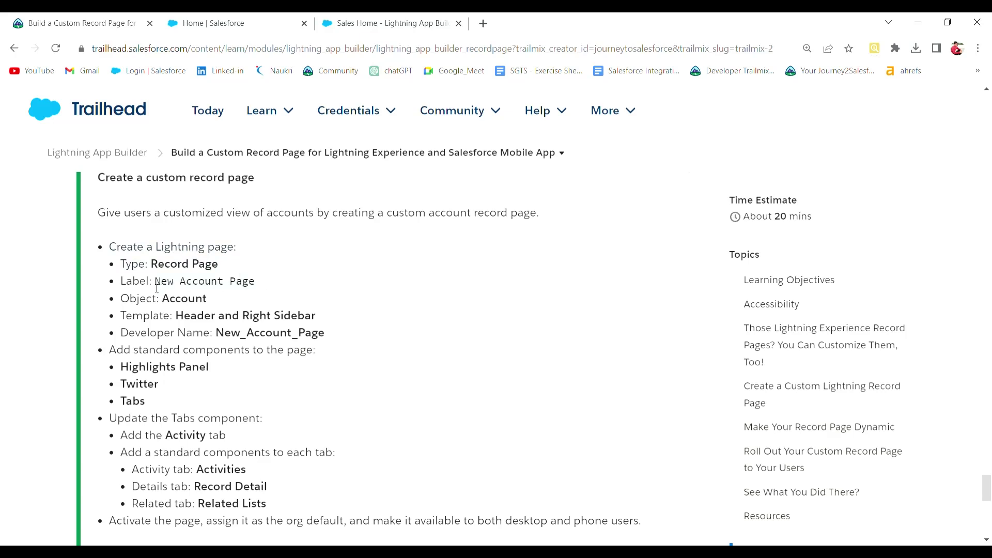
- Leave the Sales Home page editor and start a new Lightning page of type Record Page from the Lightning Pages list
click(376, 18)
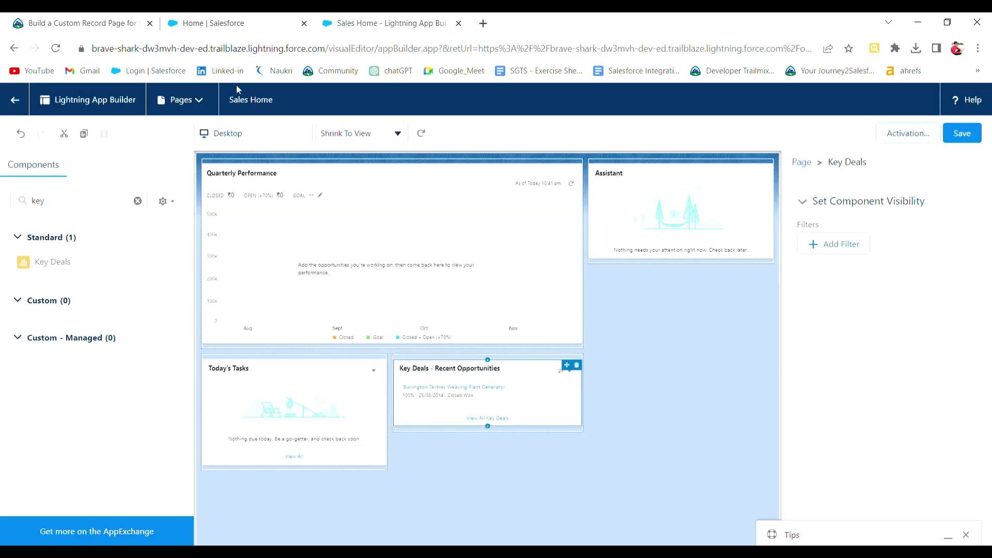
click(14, 100)
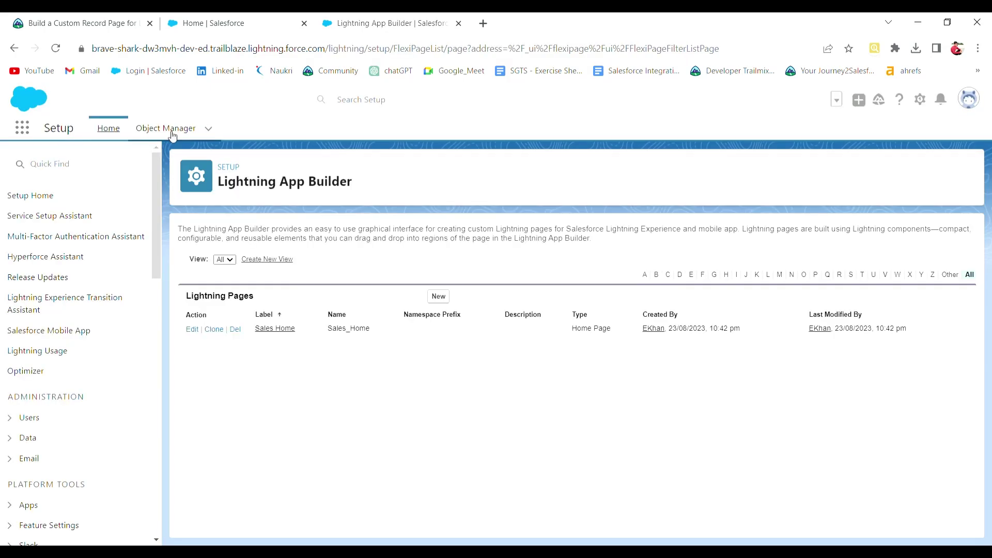
click(130, 161)
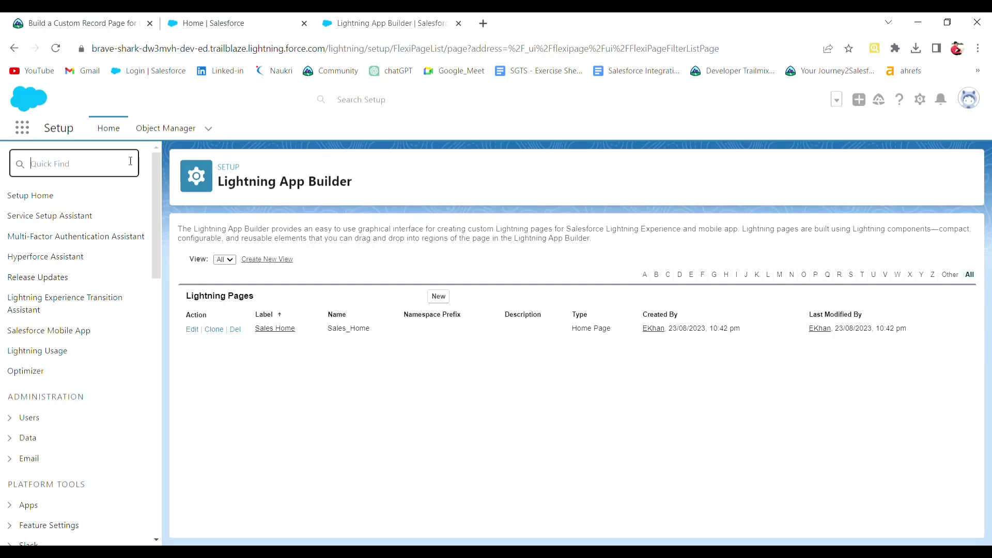
click(442, 300)
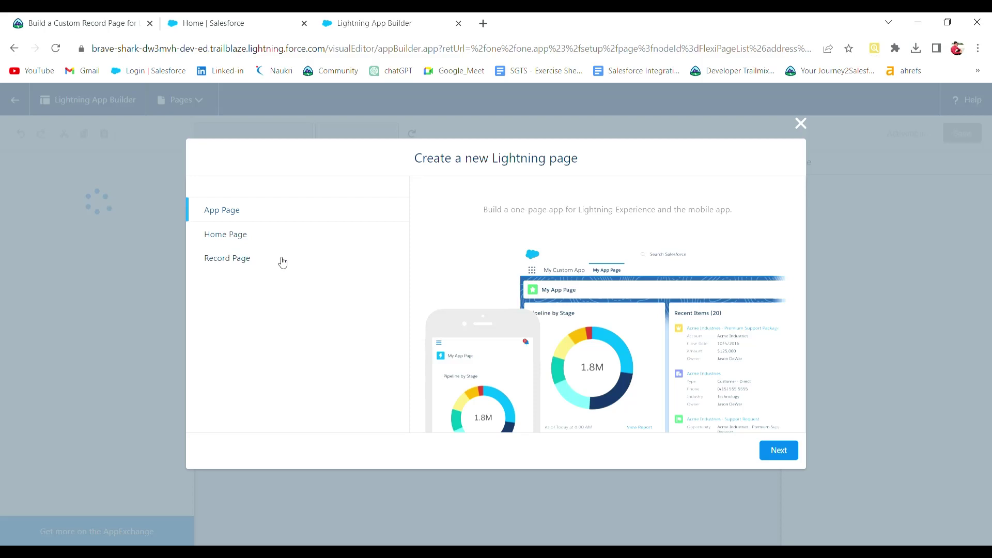
click(282, 260)
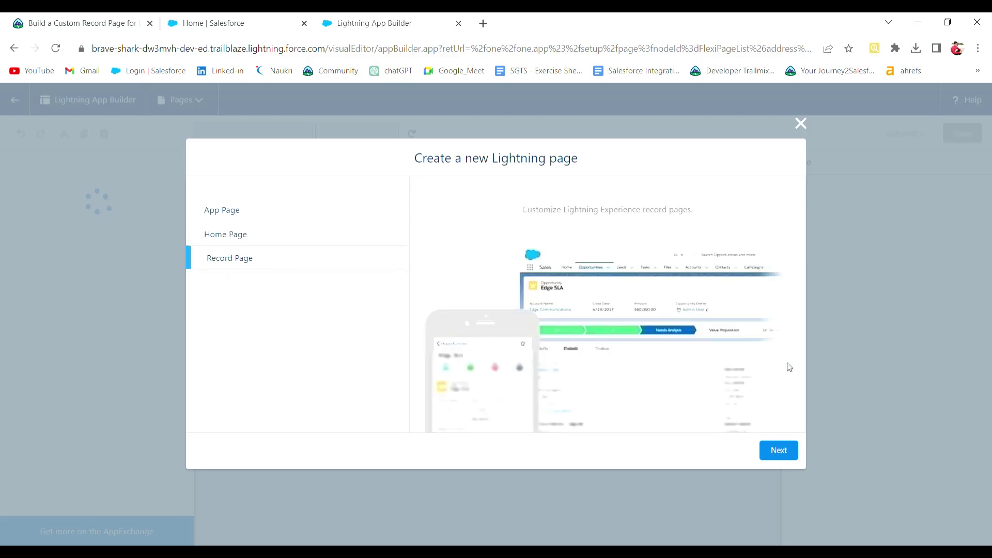
click(789, 450)
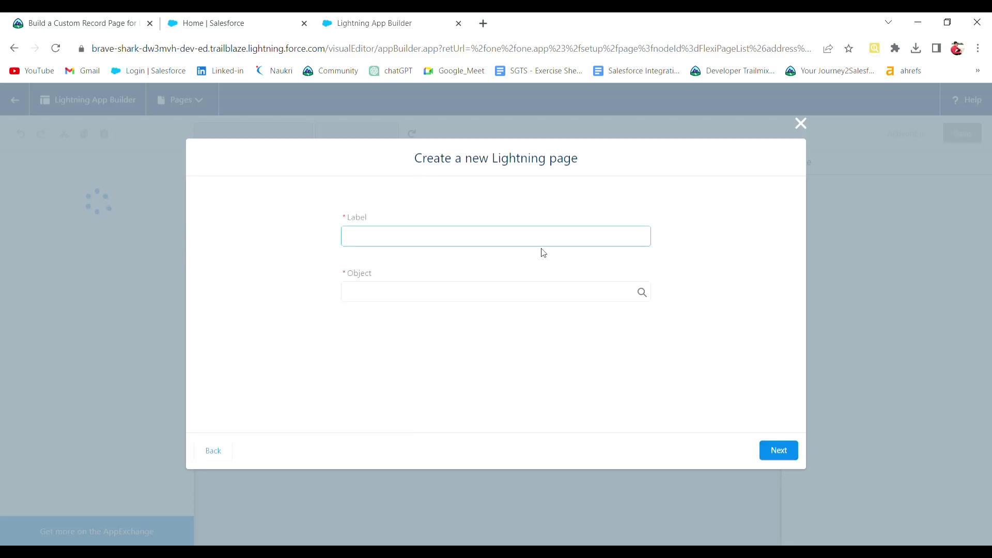
- Label the new Lightning page New Account Page and assign it to the Account object
text(New Account Page)
click(50, 20)
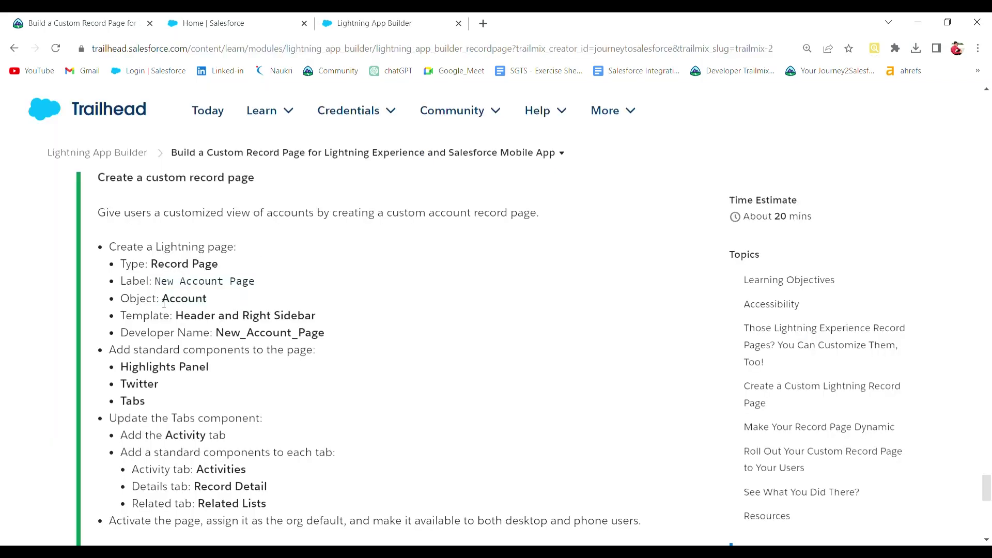
click(379, 22)
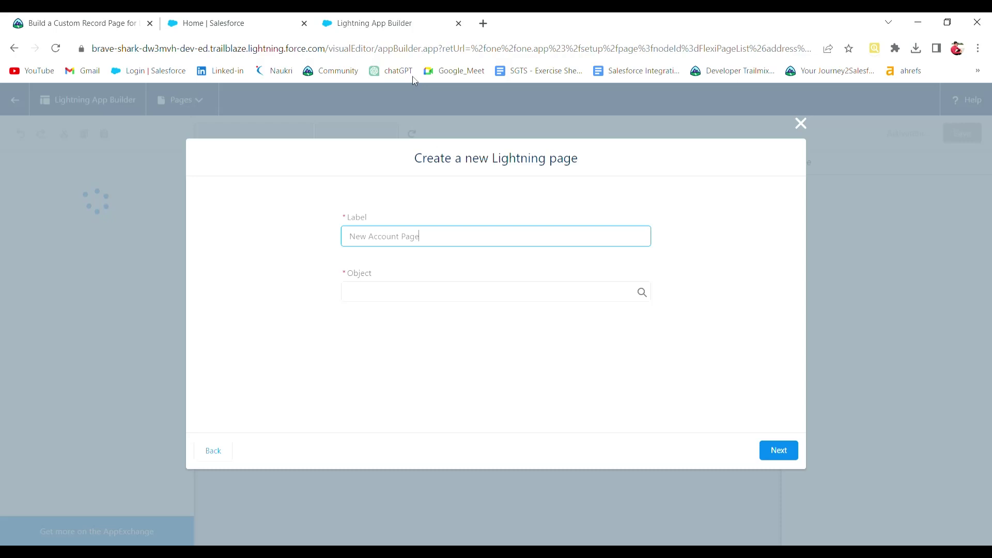
click(527, 292)
click(511, 317)
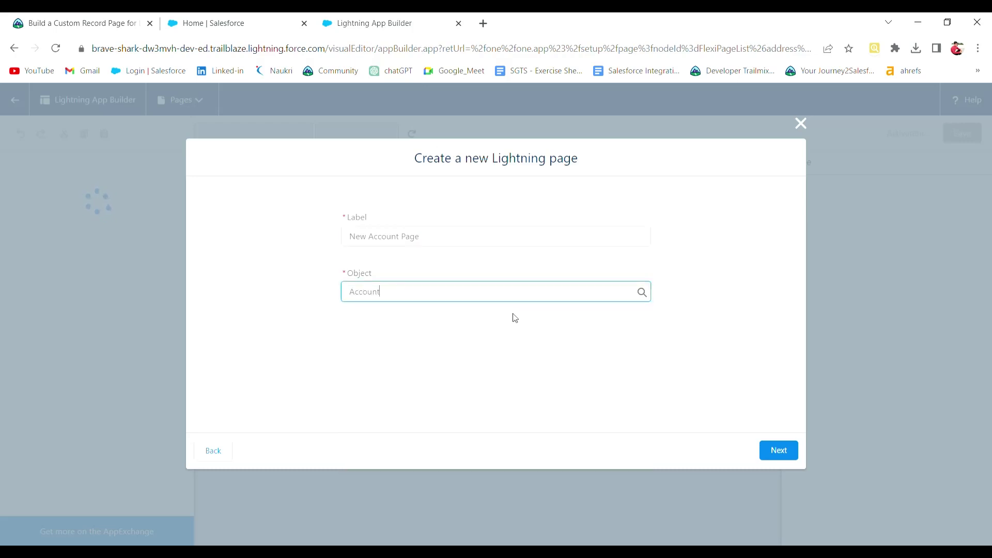
click(790, 449)
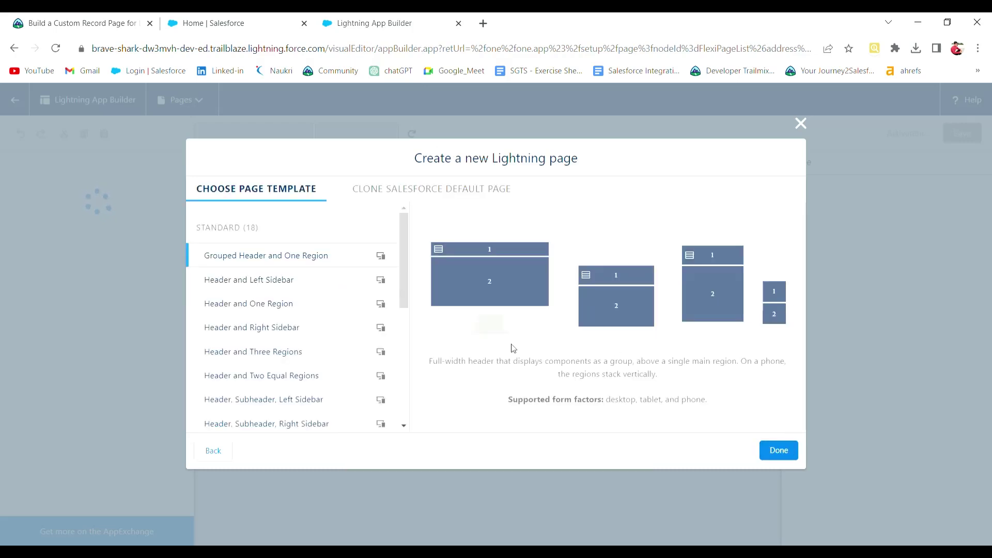
- Create the page with the Header and Right Sidebar template named in the Trailhead challenge, and dismiss the introductory message
click(206, 23)
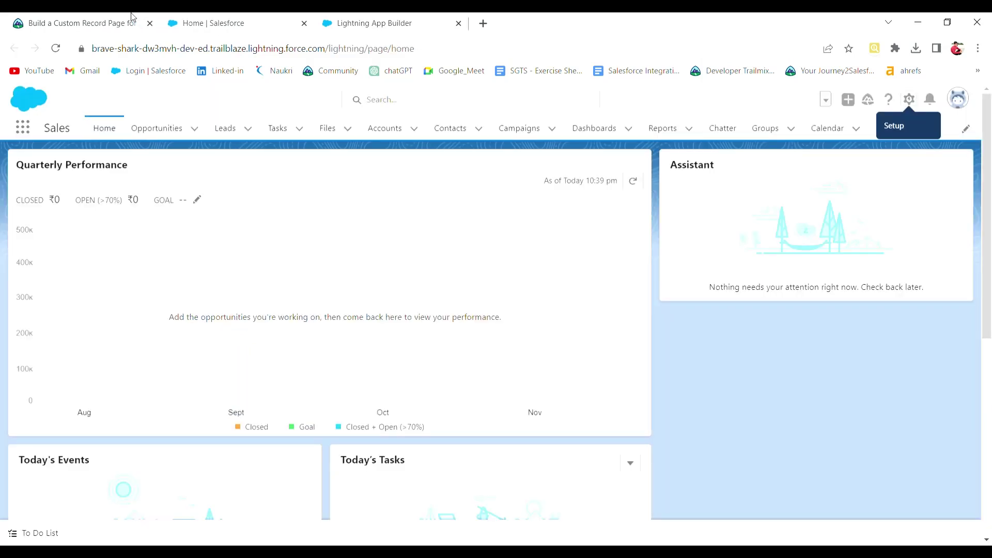
click(133, 20)
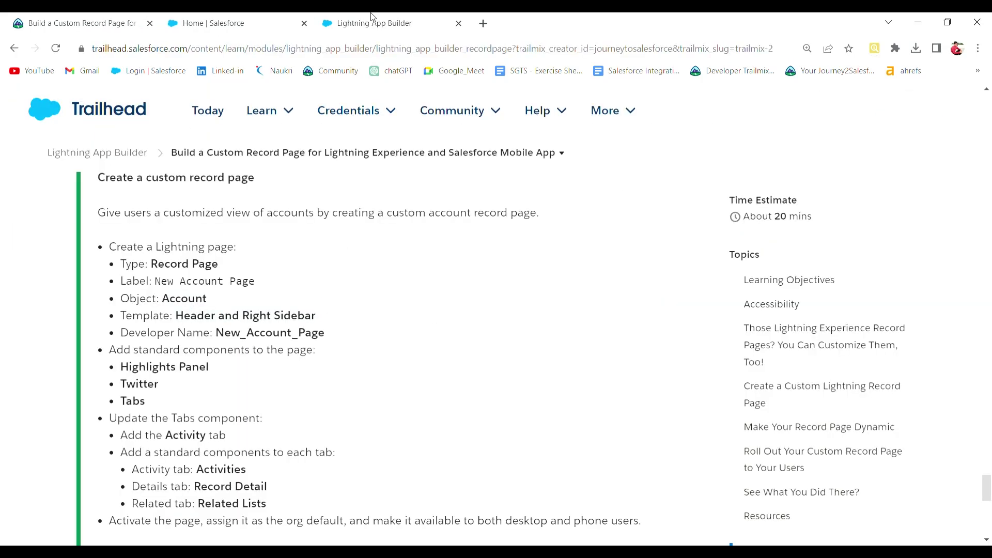
key(ctrl+3)
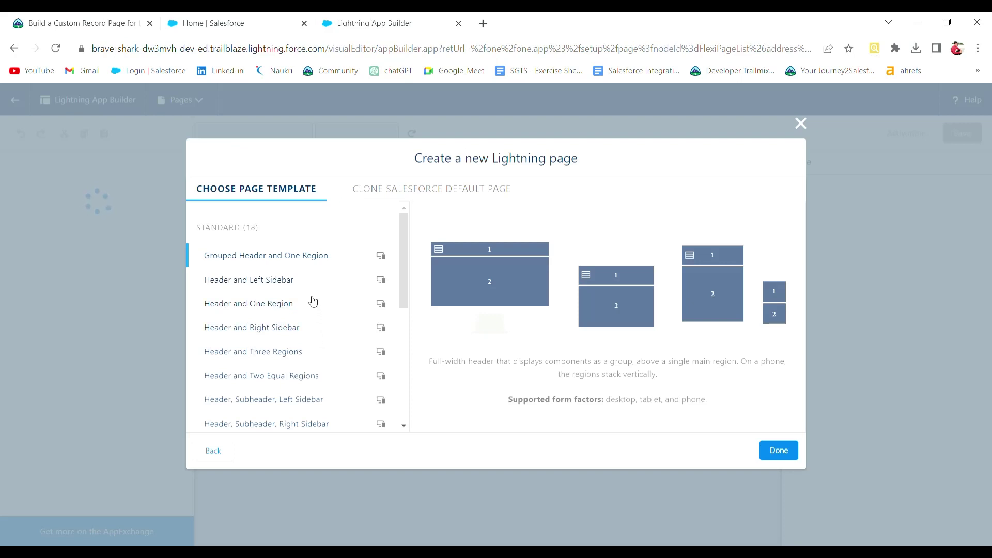
scroll(313, 300, down, 5)
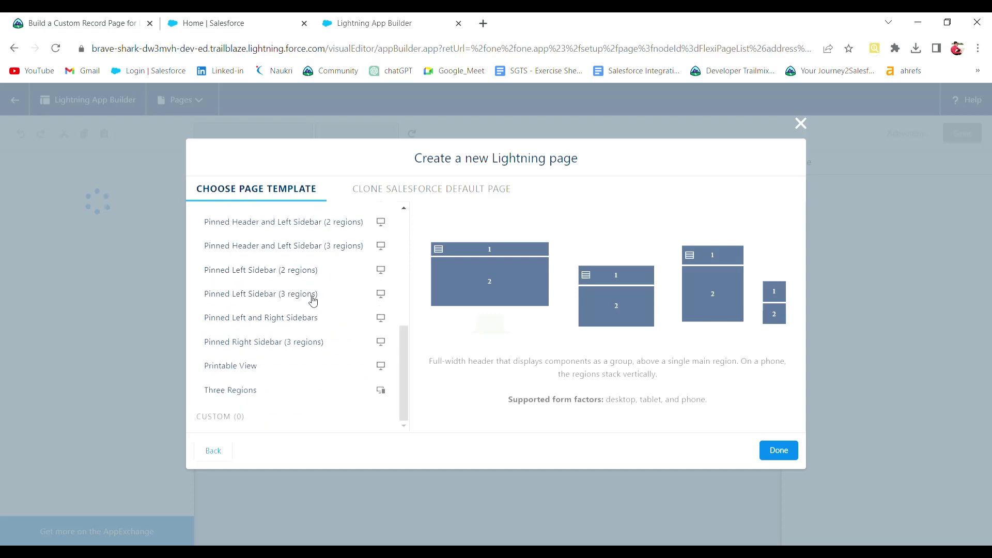
scroll(313, 301, up, 5)
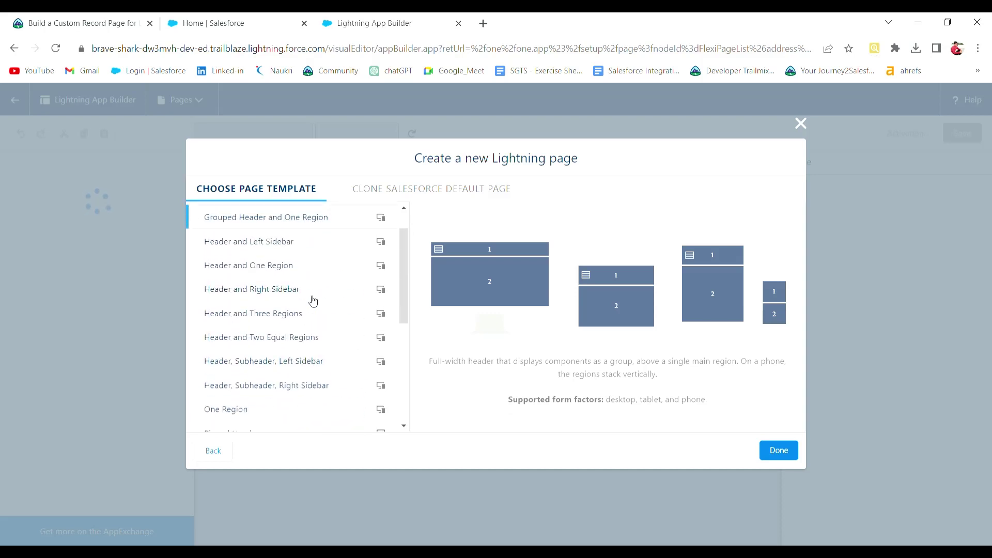
click(68, 20)
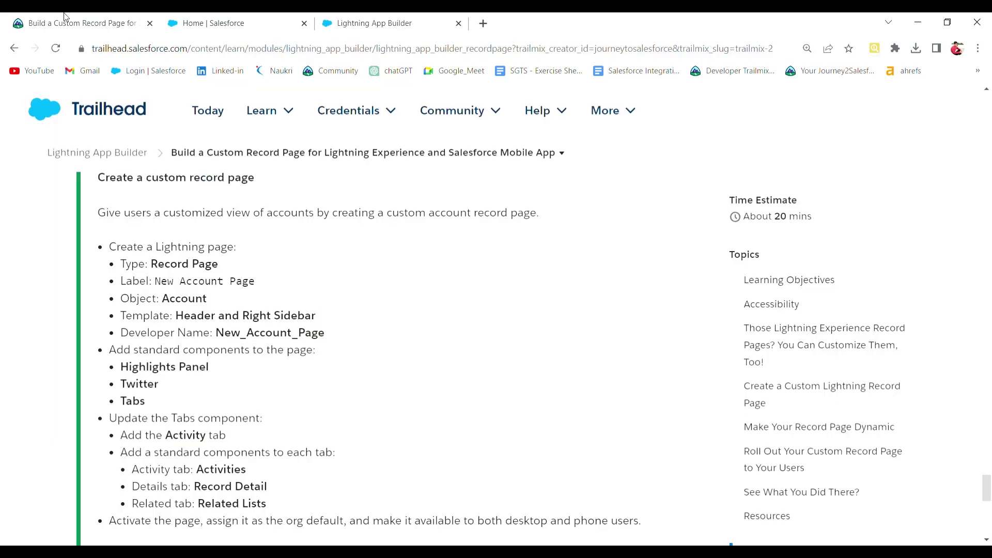
click(329, 18)
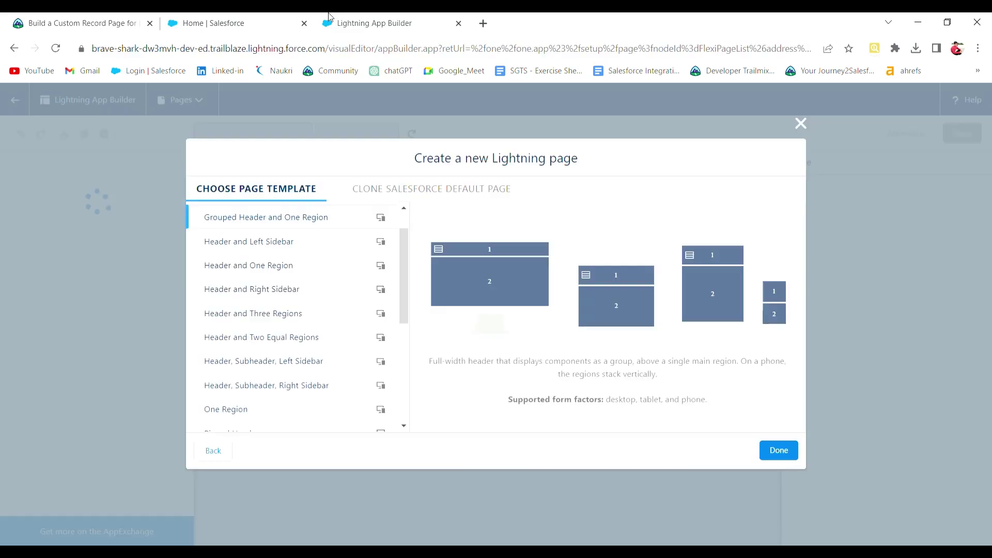
click(291, 286)
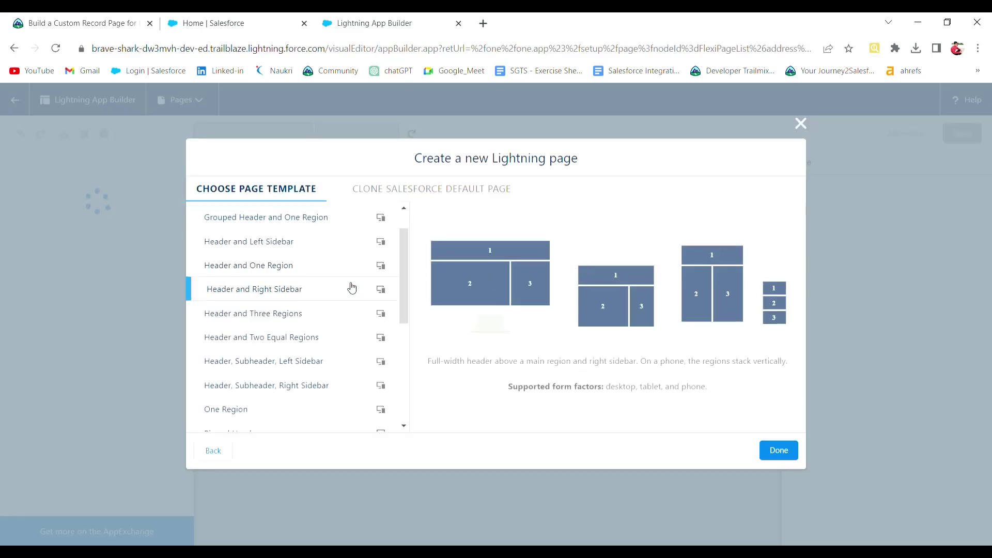
click(777, 451)
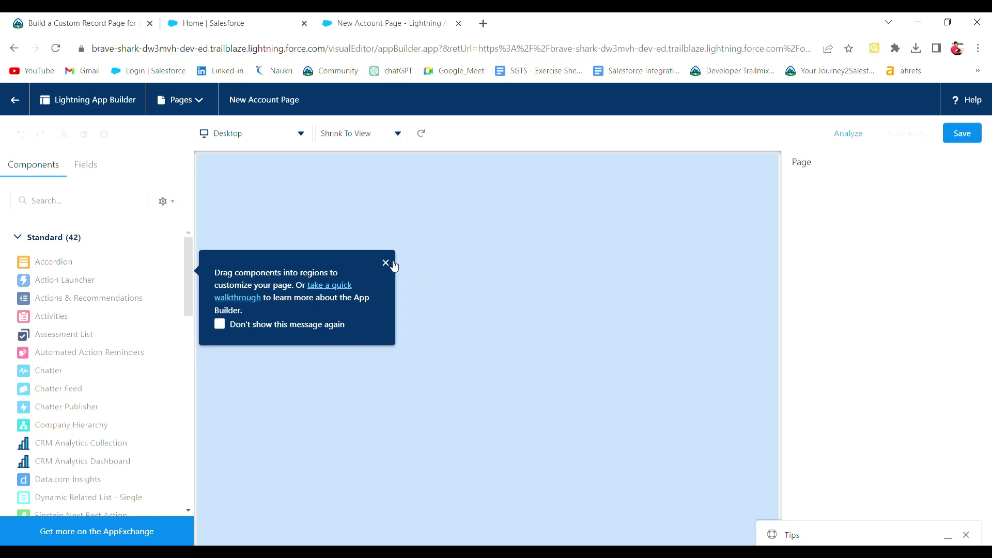
click(388, 264)
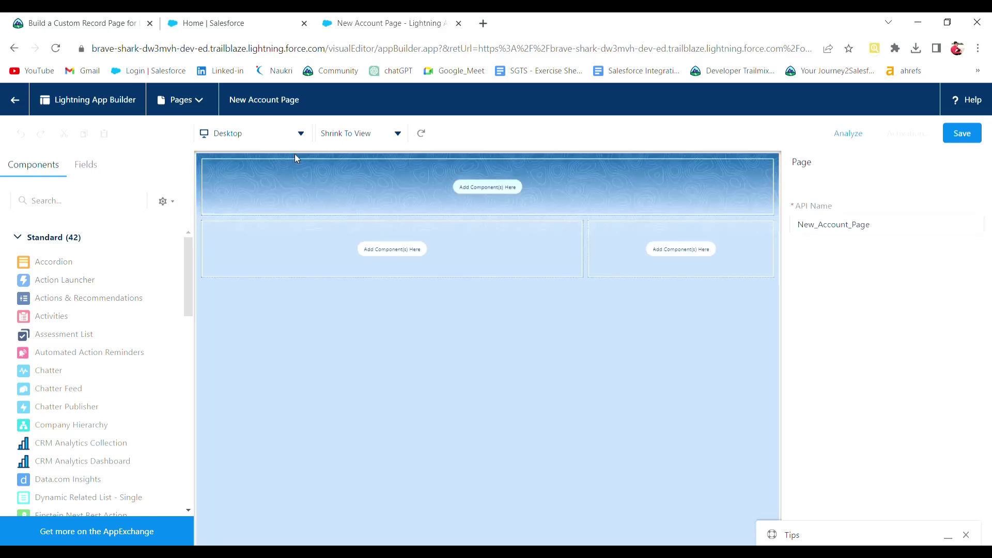
- Check the challenge's component list, then find the Highlights Panel component and place it in the page's header region
click(110, 20)
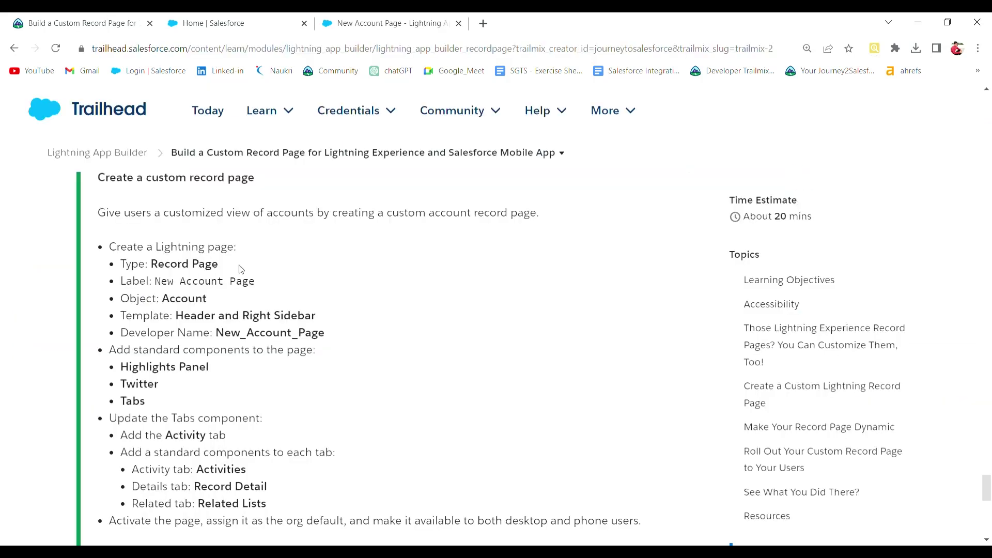
scroll(240, 269, down, 2)
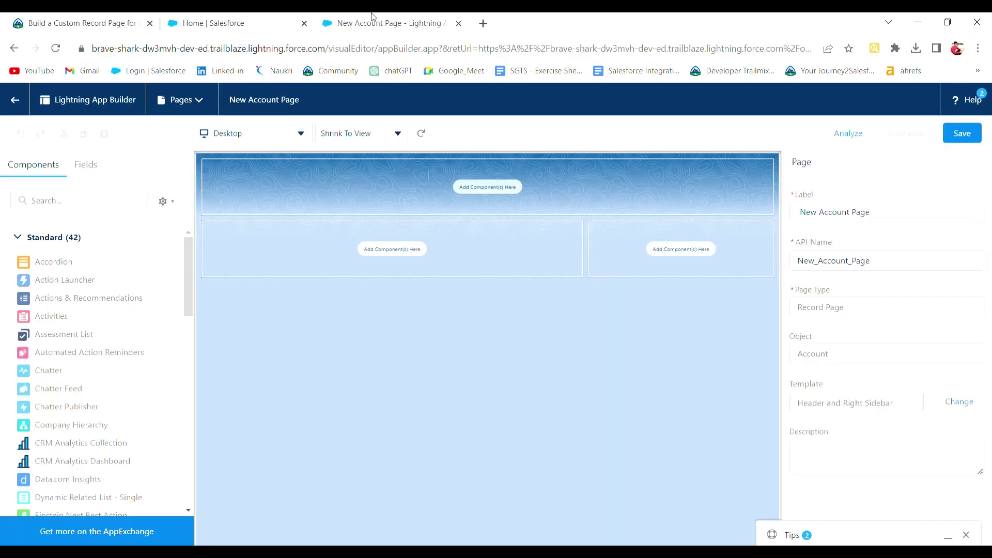
click(374, 20)
click(97, 206)
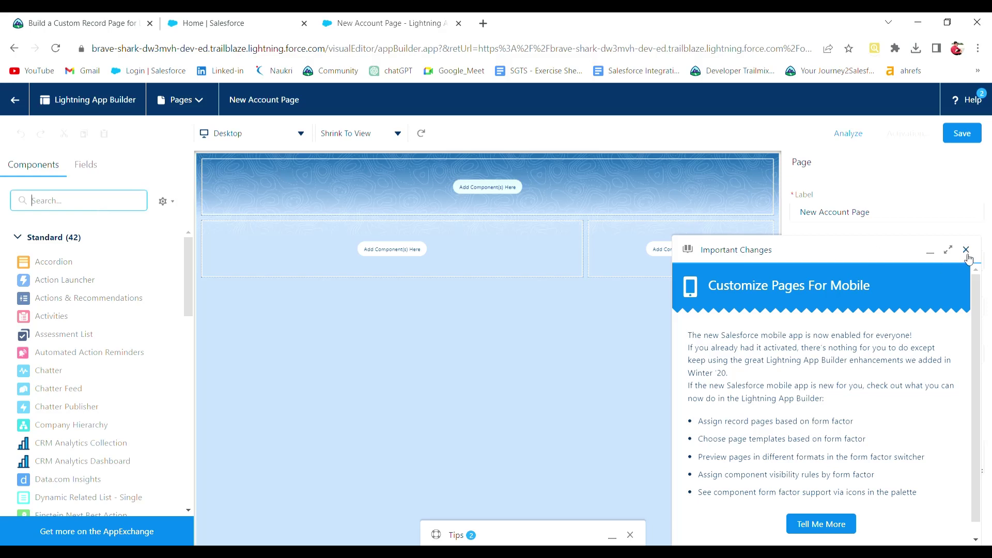
click(966, 251)
click(107, 206)
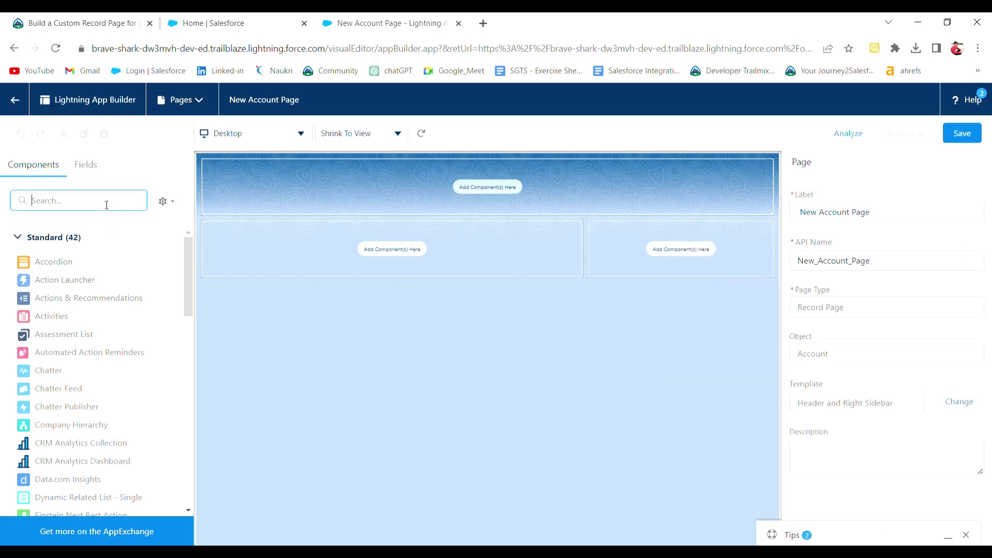
text(hig)
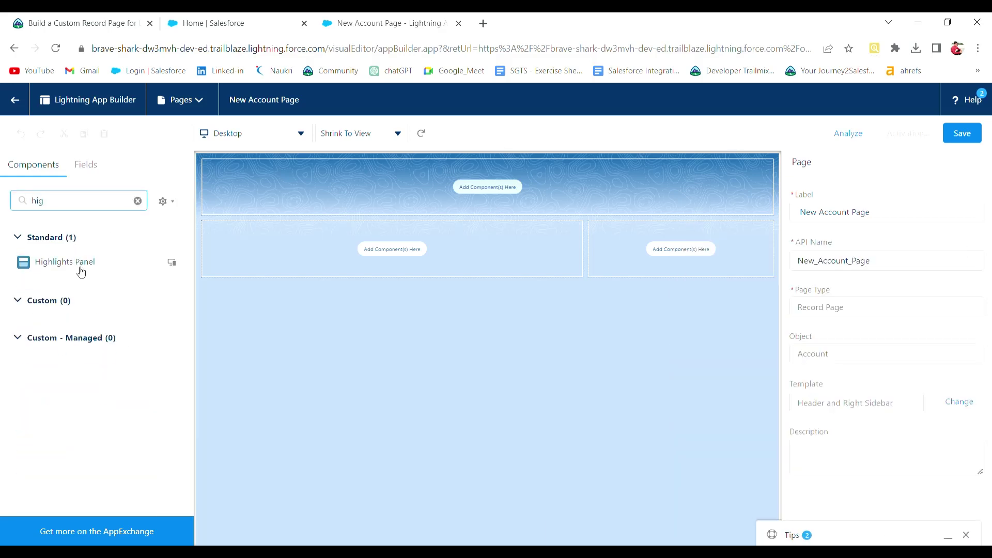
drag(23, 264, 324, 199)
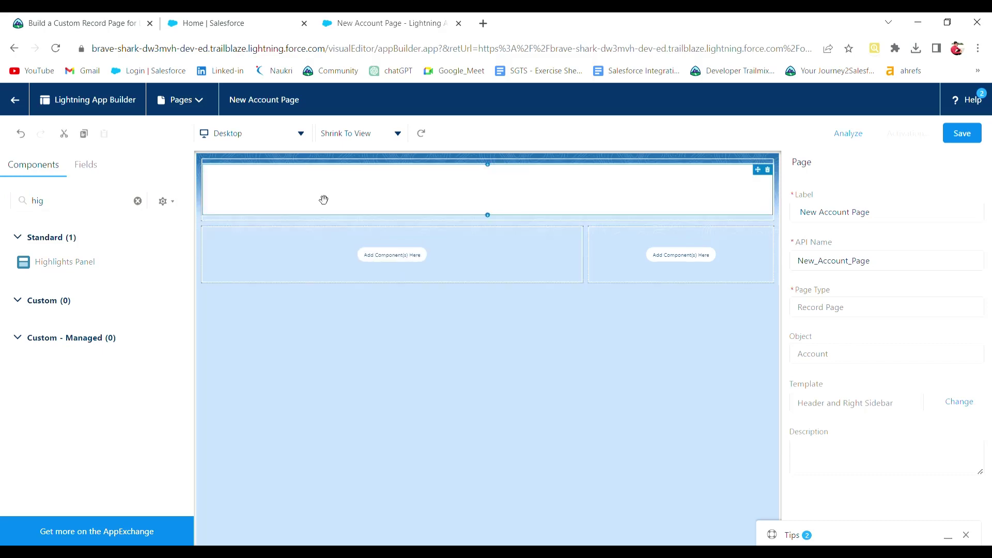
- Find the Twitter component and place it in the main region below the header
click(138, 201)
text(twi)
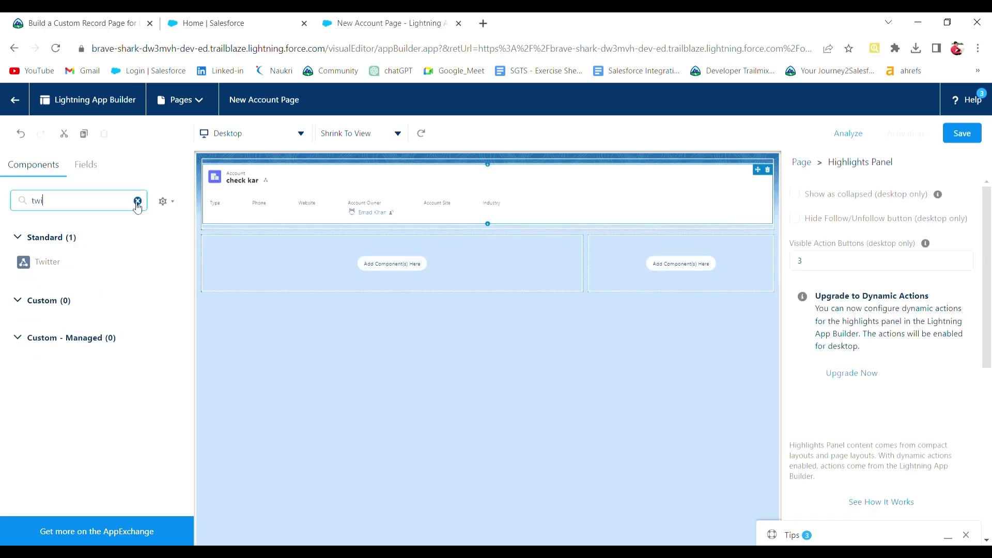
drag(128, 261, 313, 279)
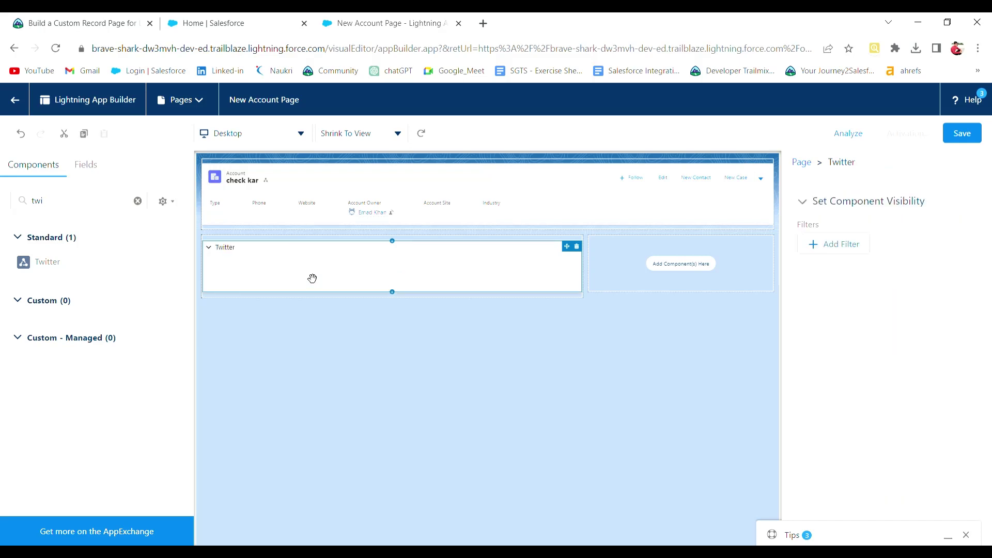
- Check the next required component in the challenge and place the Tabs component in the right sidebar region
click(100, 18)
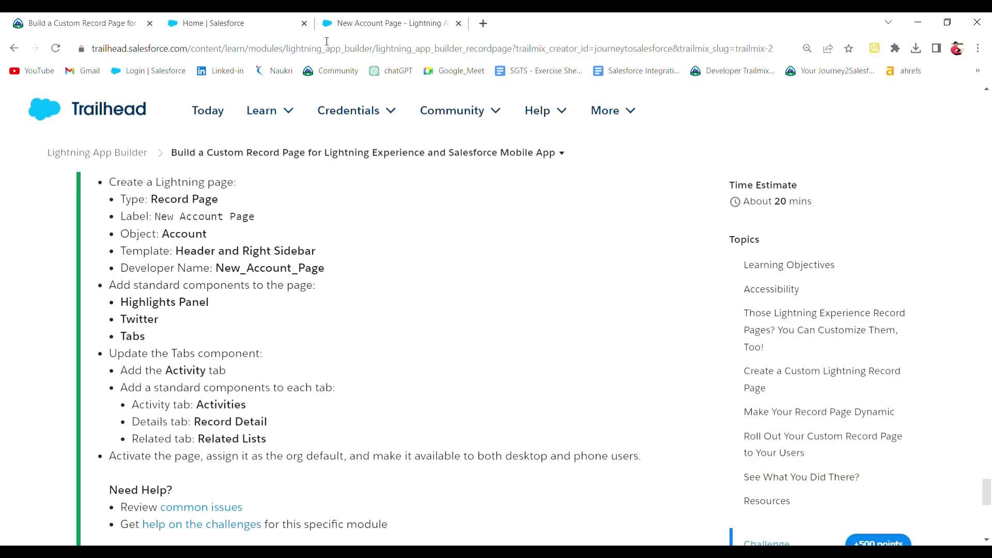
click(379, 21)
click(140, 201)
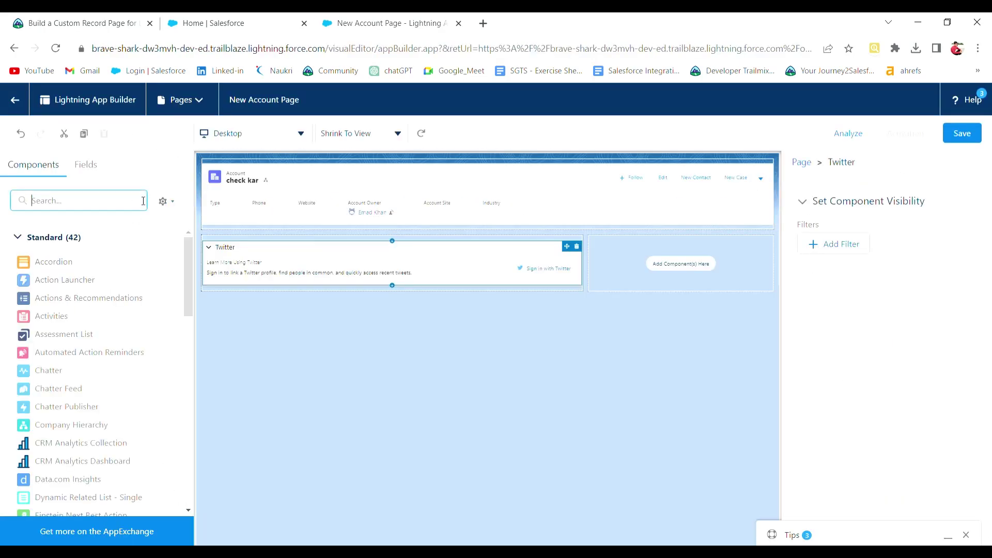
text(tabs)
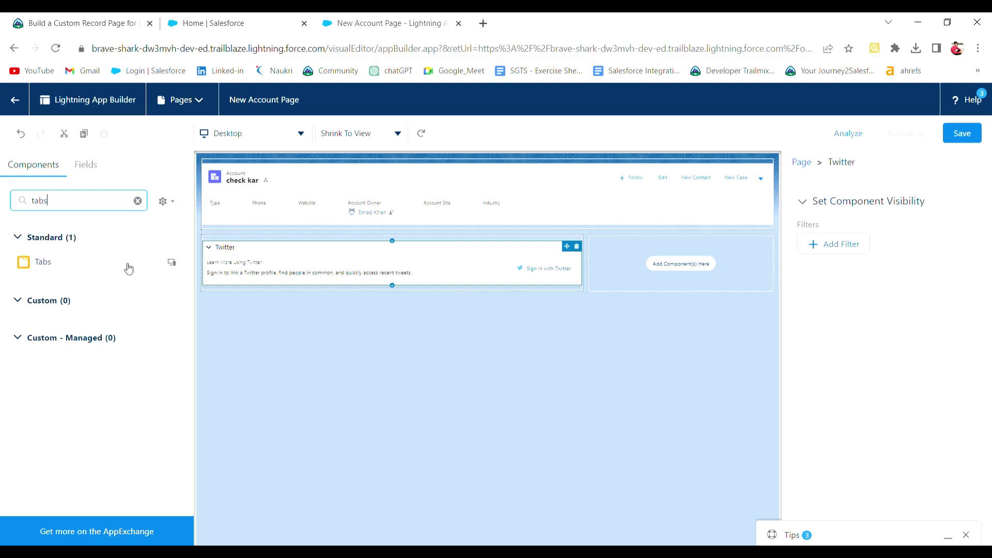
drag(126, 266, 631, 262)
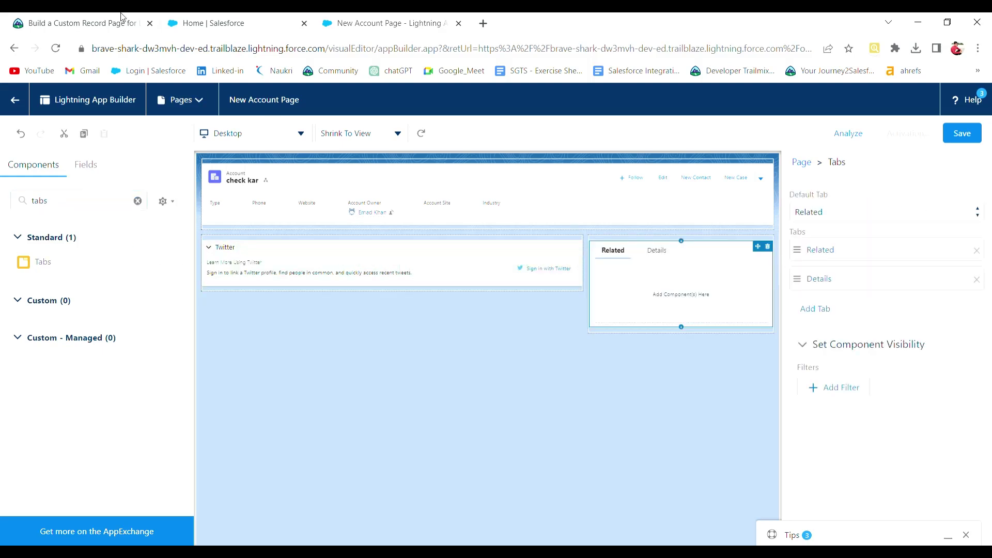
- Check the challenge's Tabs requirements, then add a third tab labelled Activity to the Tabs component
click(122, 18)
scroll(188, 334, down, 1)
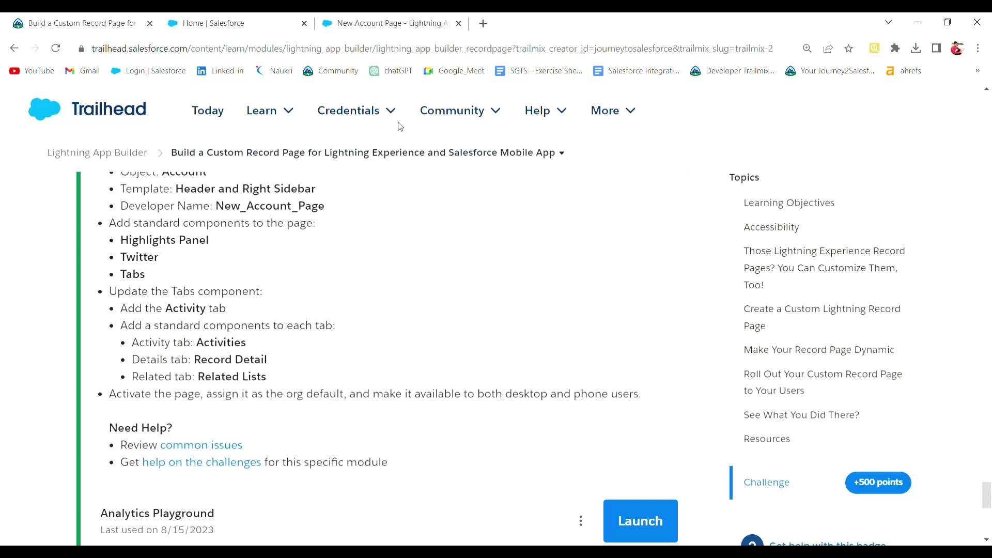
click(392, 18)
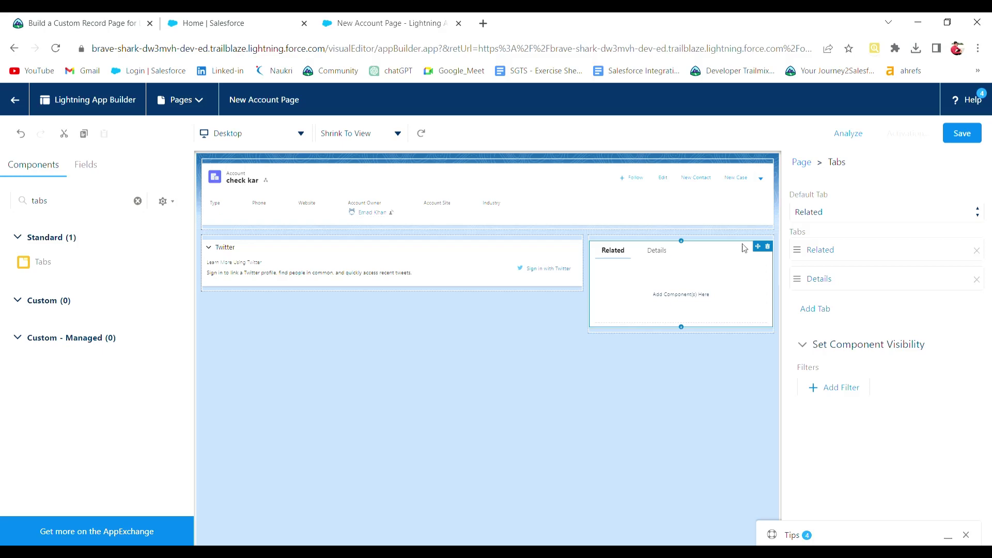
click(71, 17)
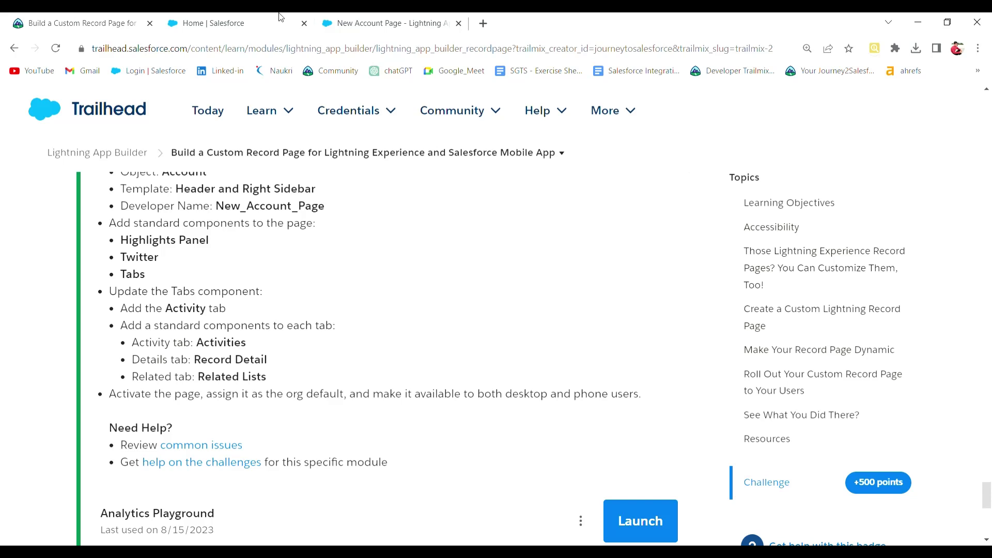
click(350, 18)
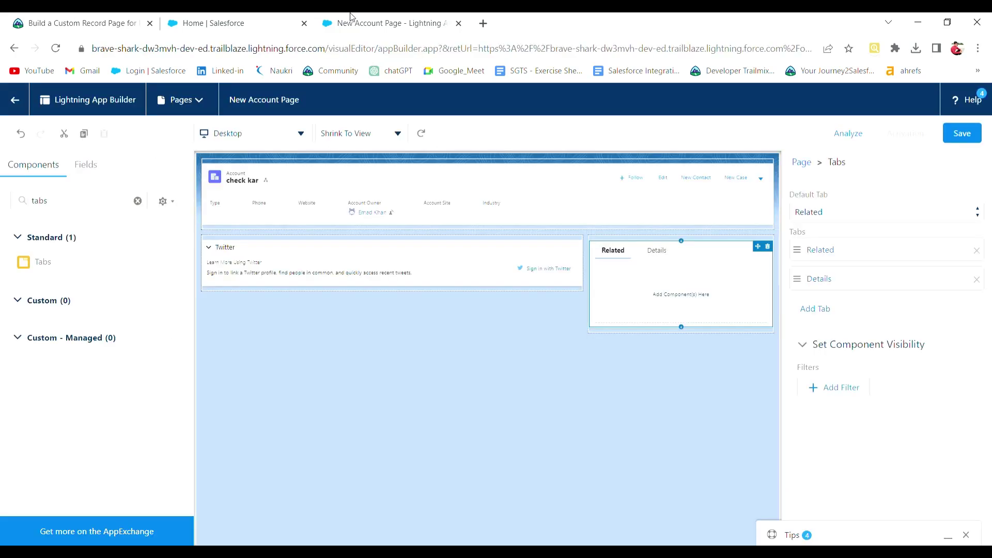
click(881, 220)
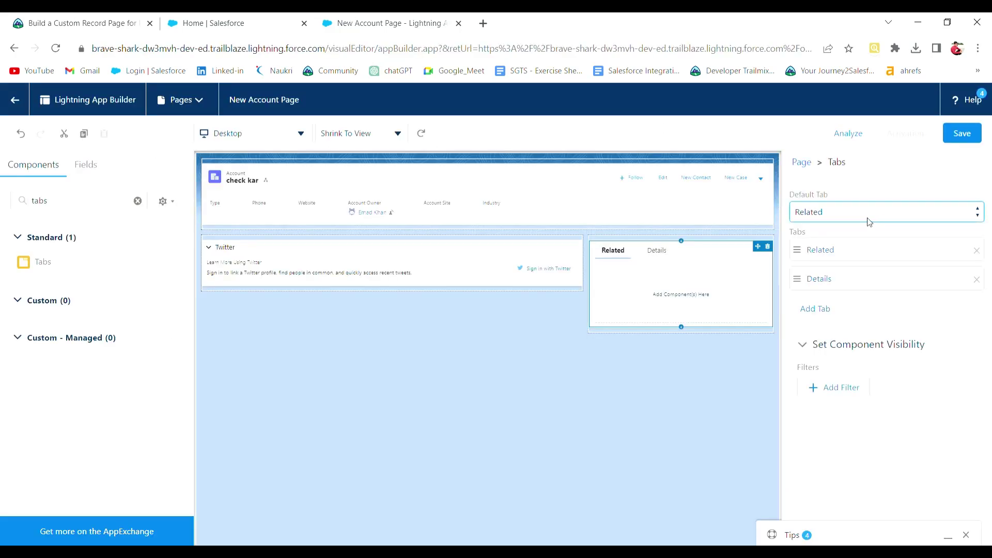
click(839, 309)
click(886, 310)
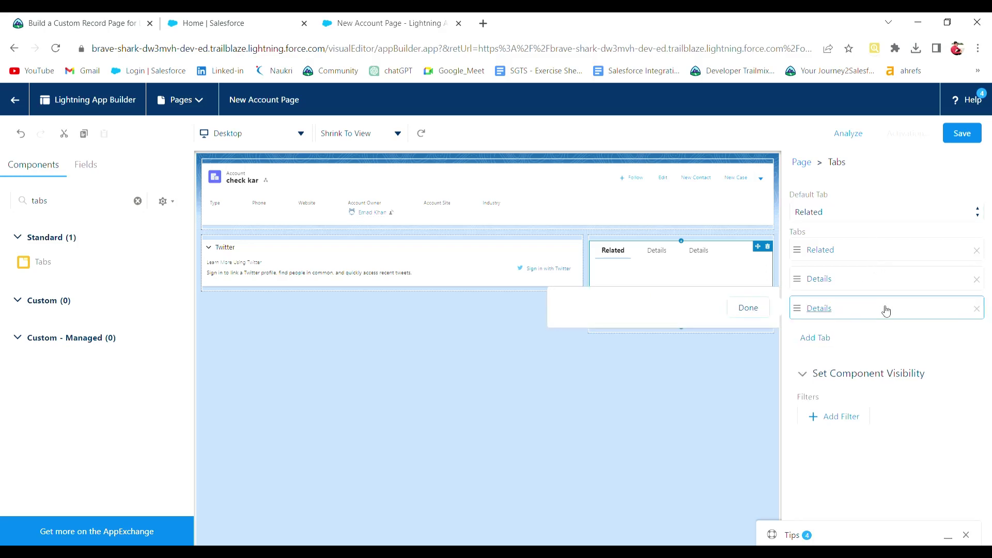
click(716, 326)
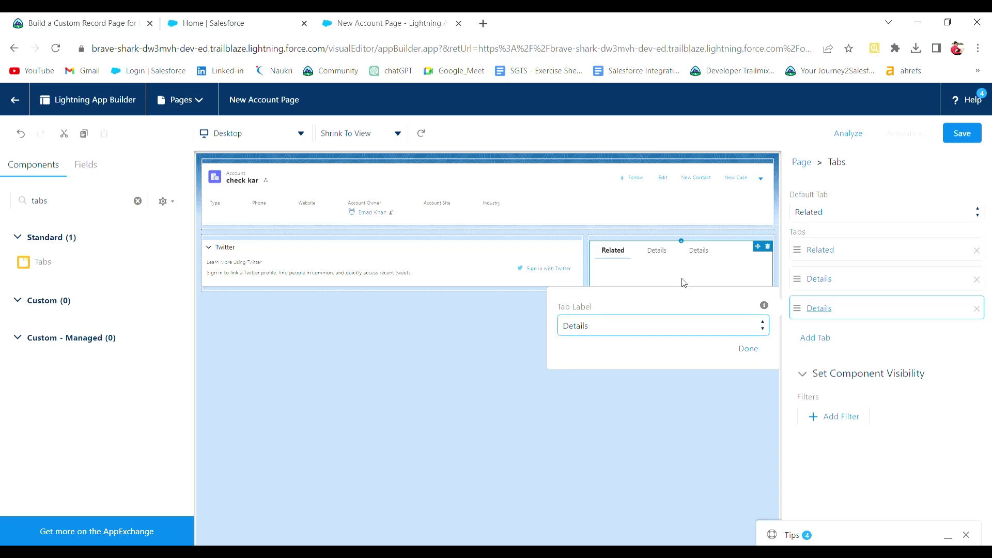
key(a)
click(747, 348)
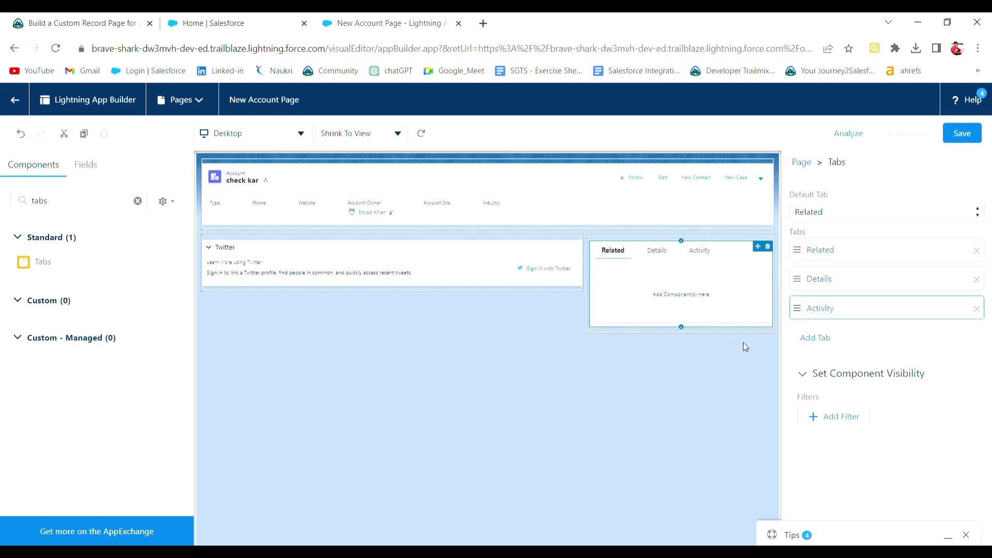
- Check which component the Activity tab needs, then find the Activities component and place it in that tab
click(96, 21)
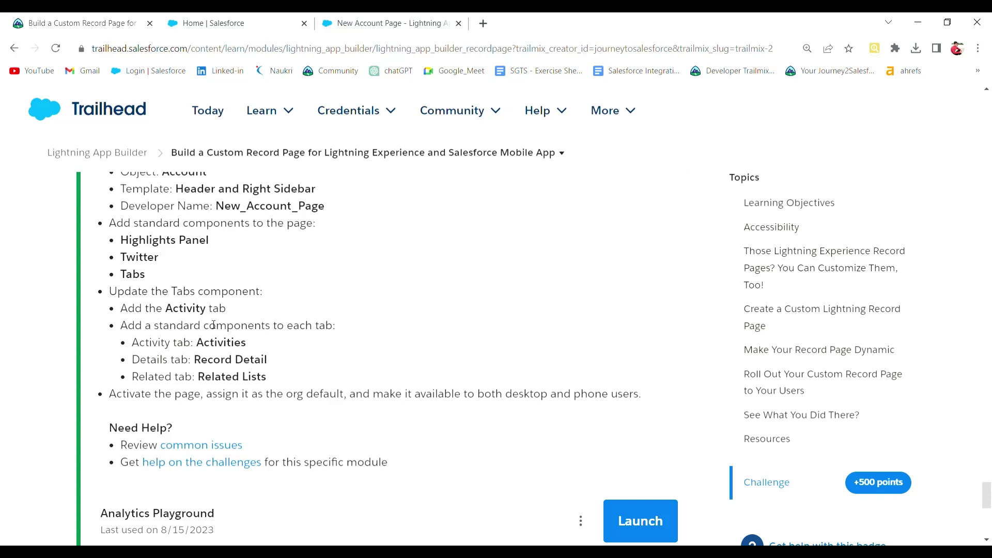
click(342, 24)
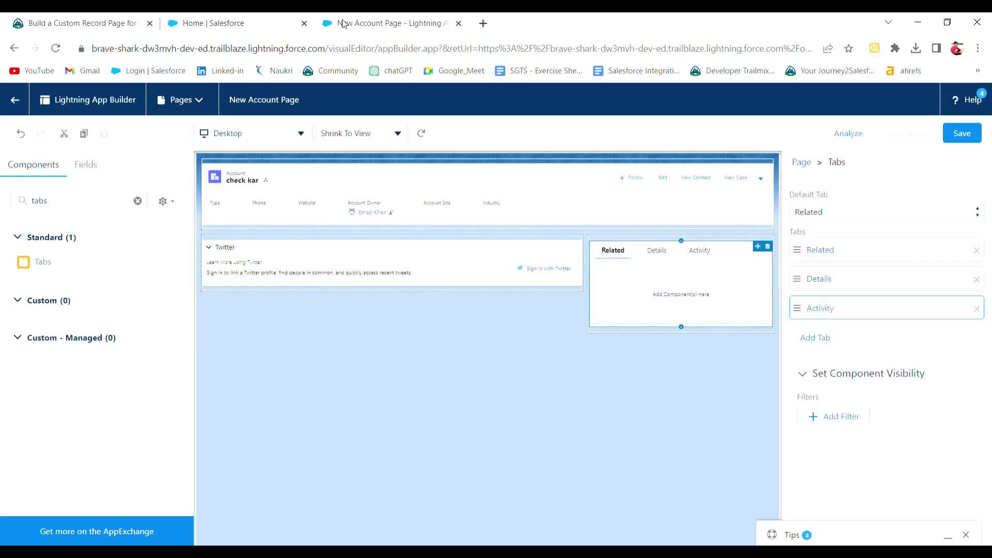
click(701, 254)
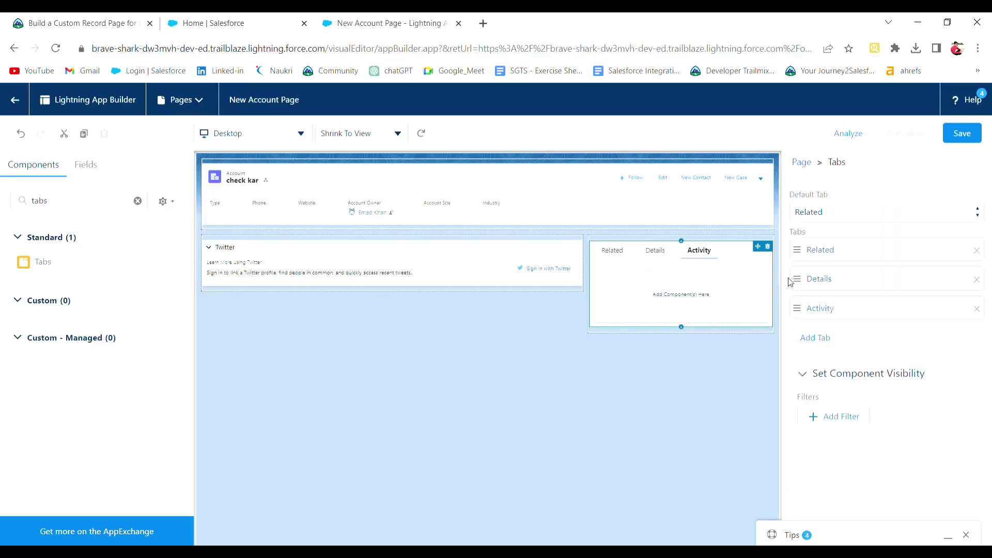
click(851, 312)
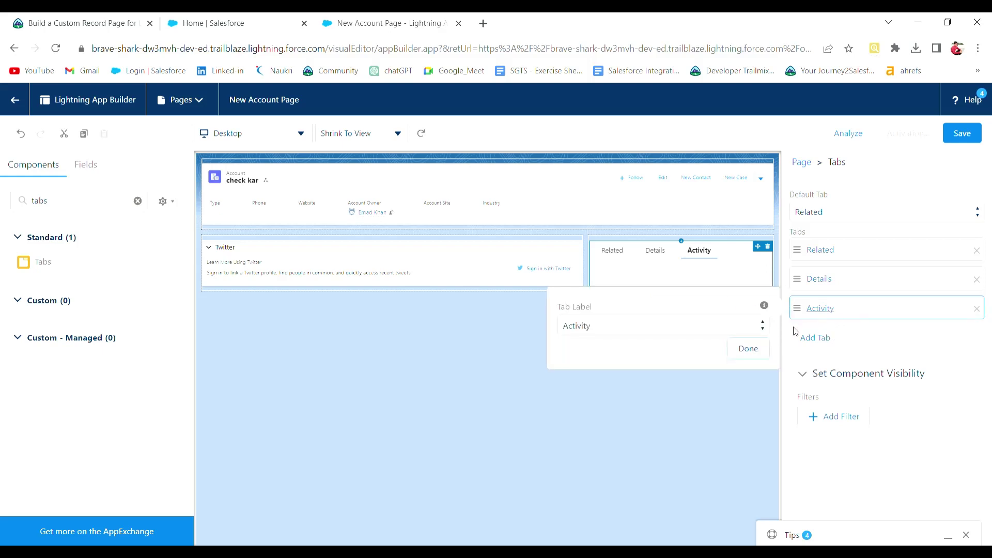
click(758, 355)
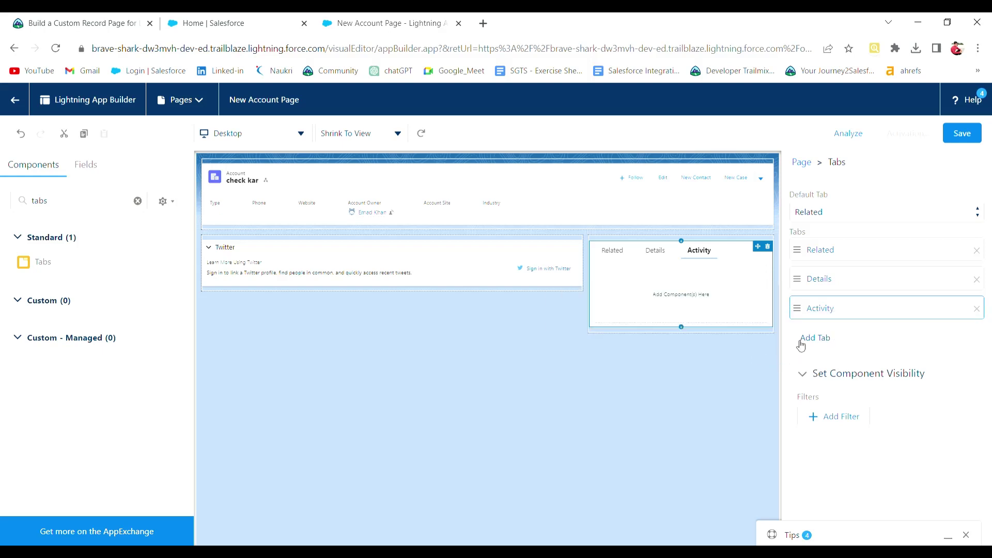
click(89, 214)
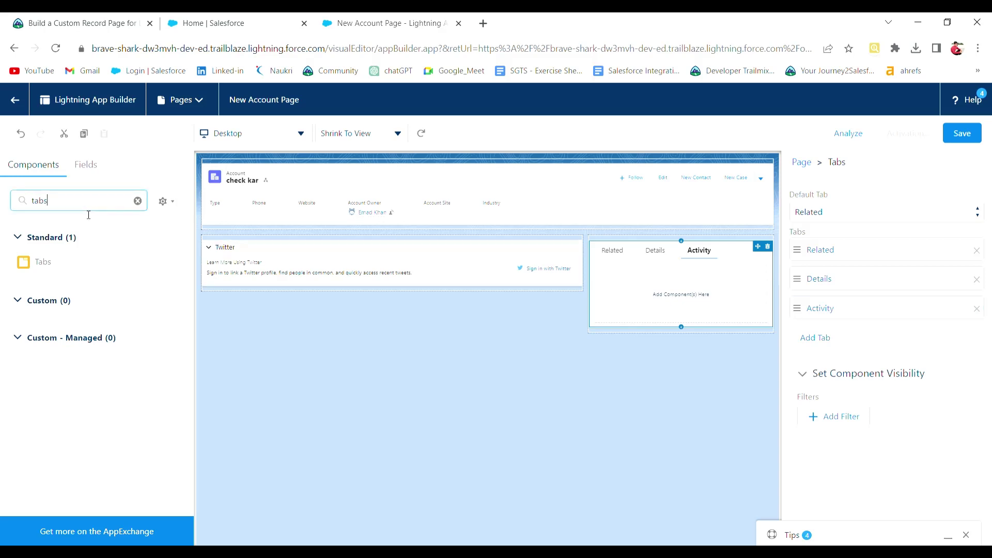
key(BackSpace)
key(BackSpace)
key(BackSpace)
key(BackSpace)
text(ac)
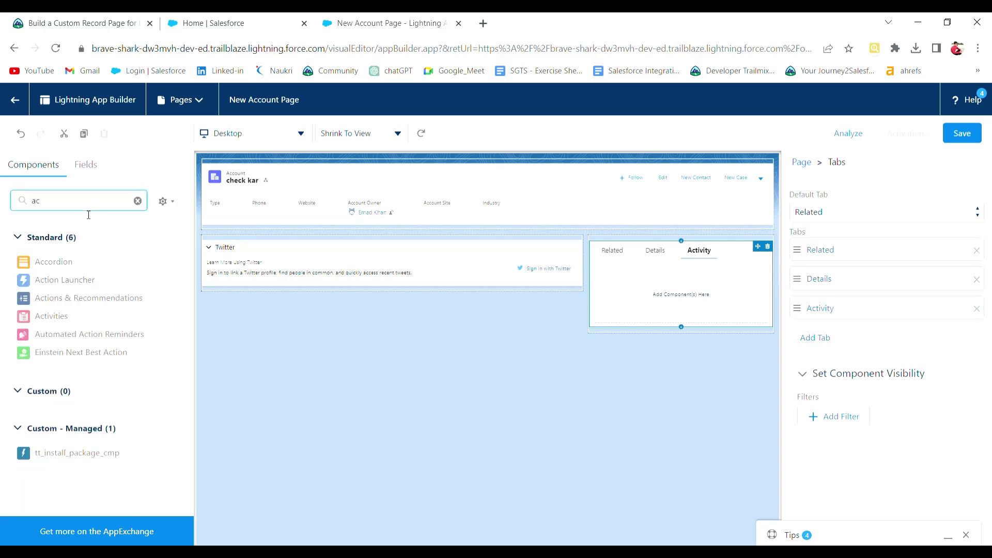
drag(91, 316, 656, 285)
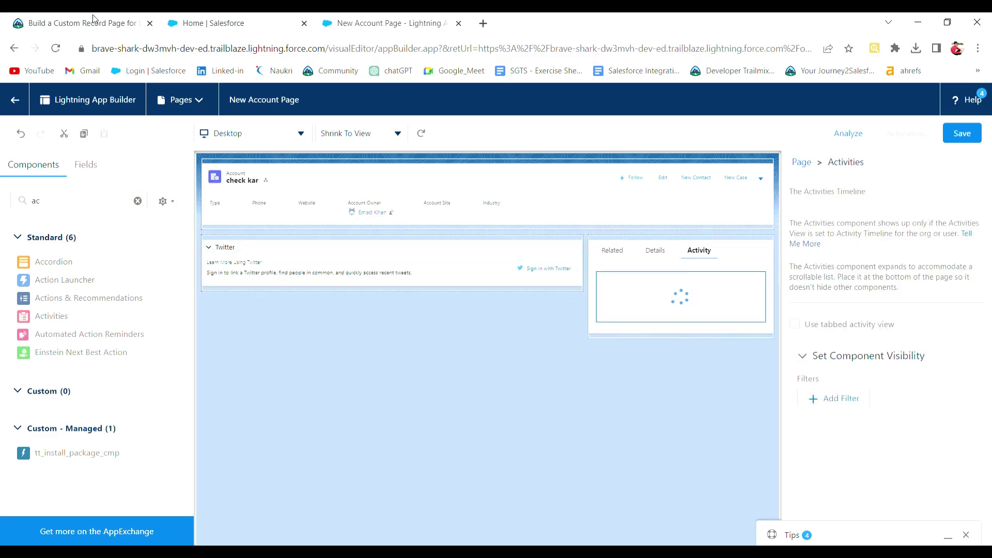
- Check the challenge's component for the Details tab, then find Record Detail and place it in that tab
click(94, 19)
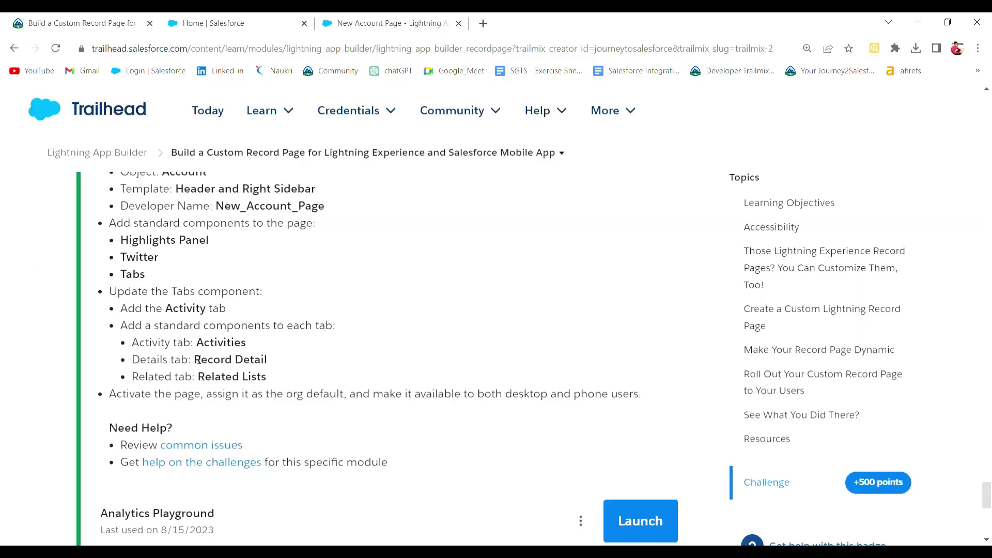
click(353, 18)
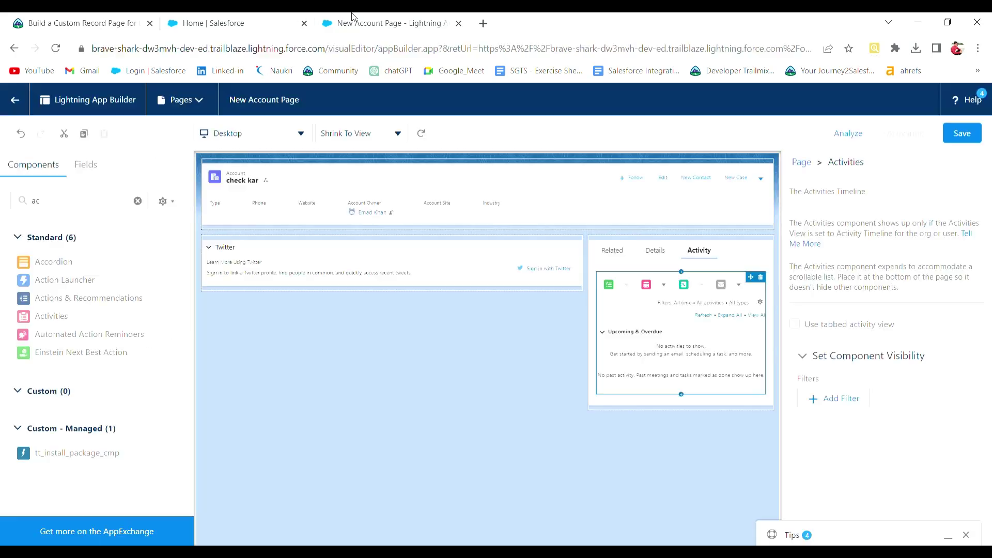
click(137, 201)
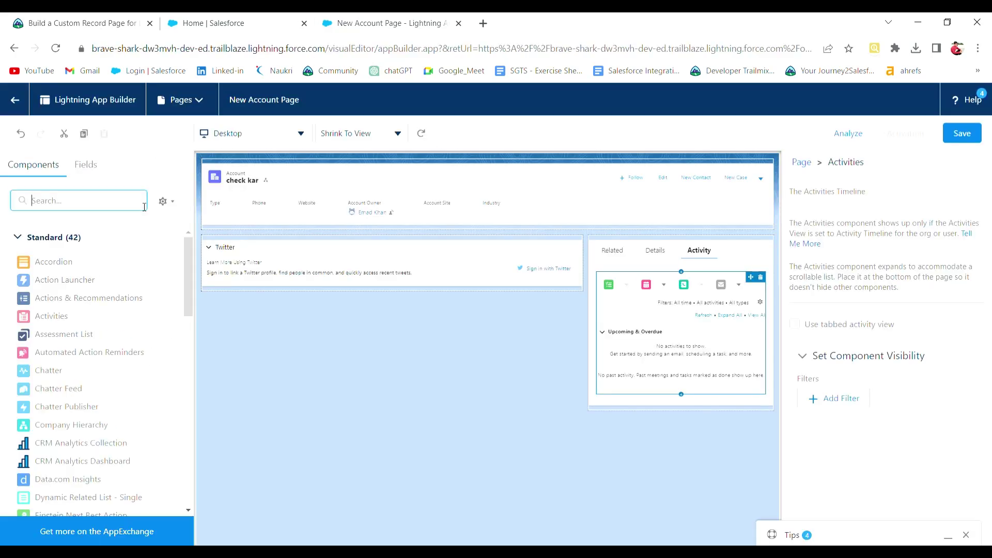
text(reco)
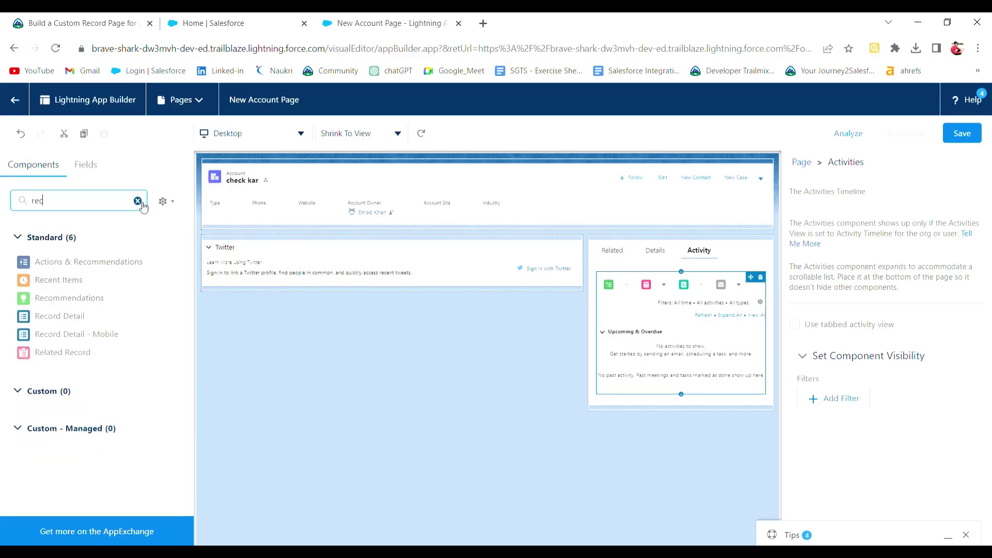
click(654, 252)
drag(110, 298, 618, 291)
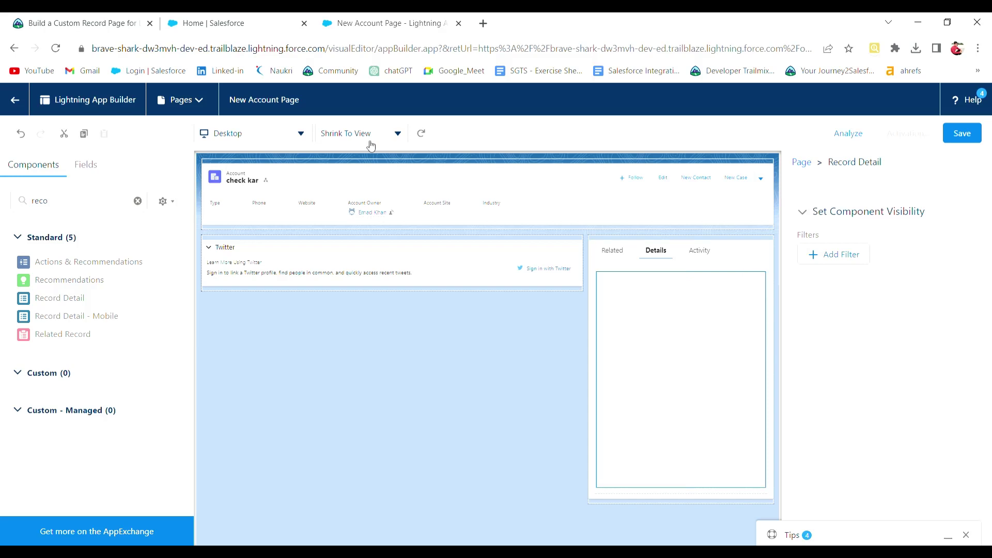
click(55, 21)
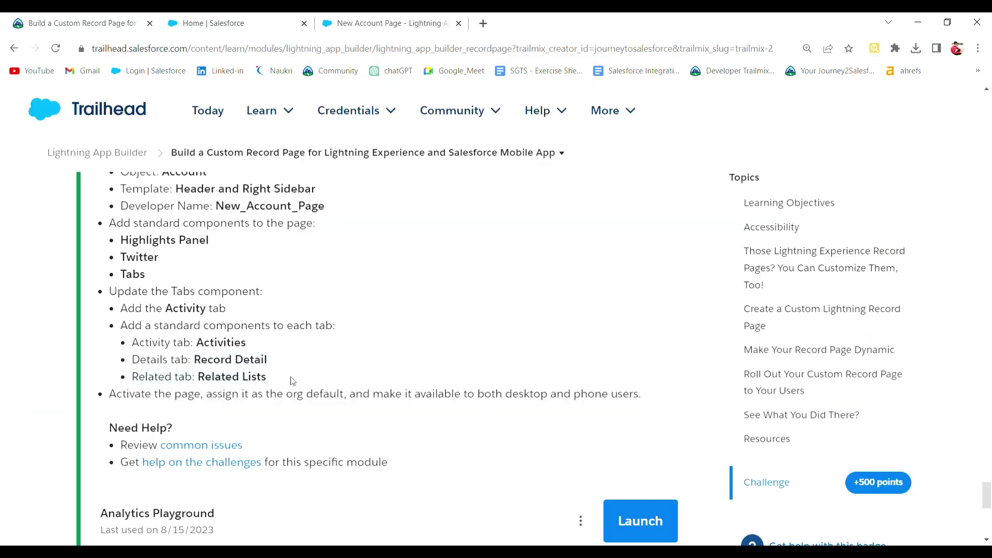
drag(305, 378, 168, 18)
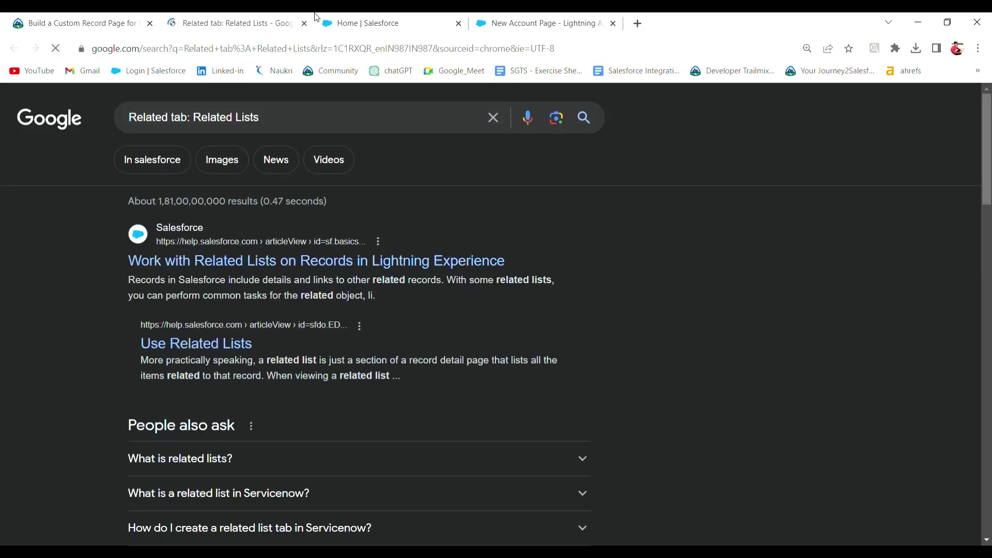
click(344, 24)
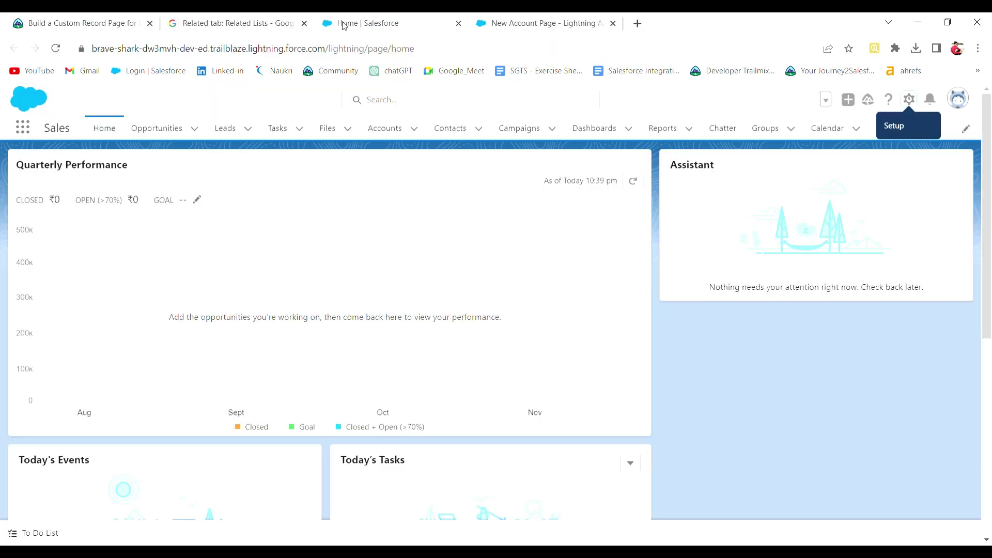
click(225, 16)
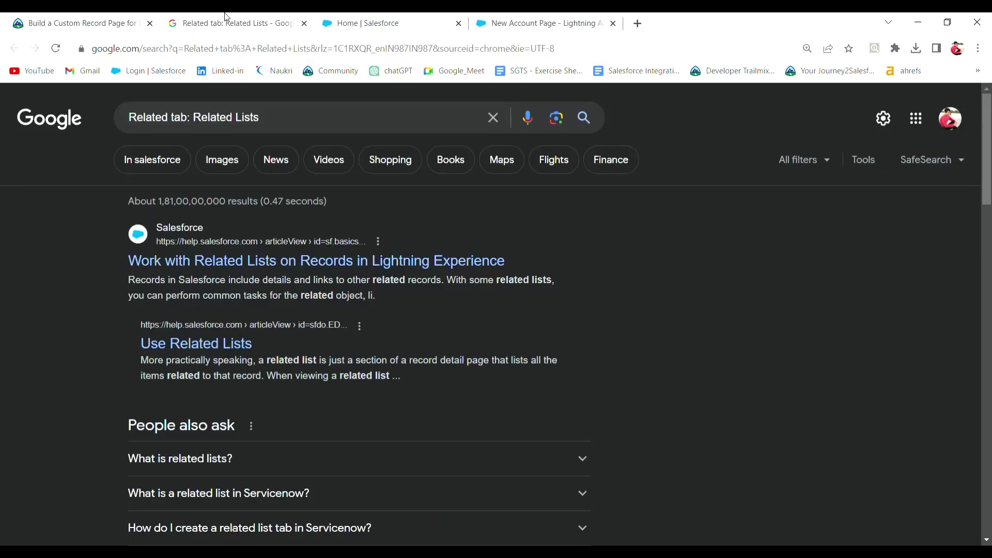
click(305, 24)
click(365, 26)
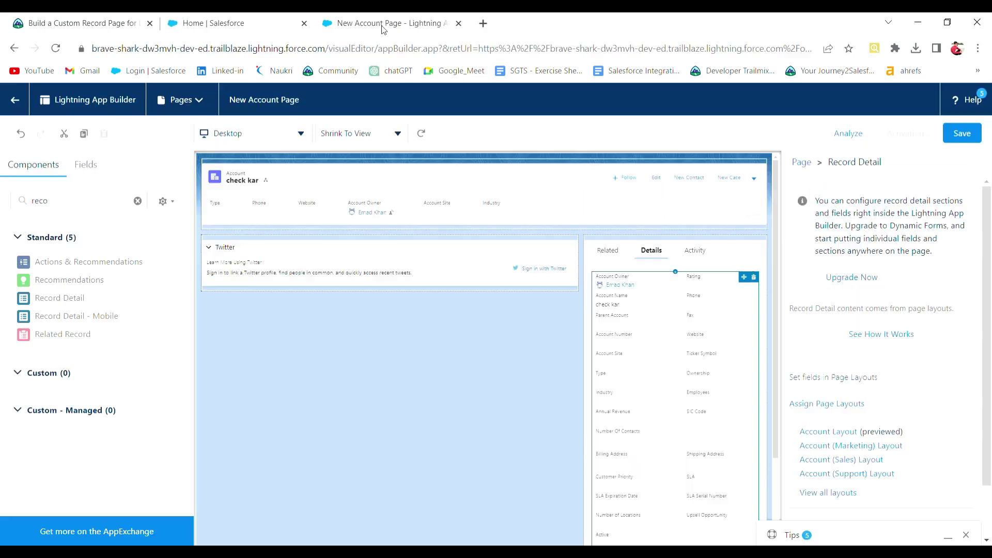
- Find the Related Lists component and place it in the Related tab of the Tabs component
click(608, 251)
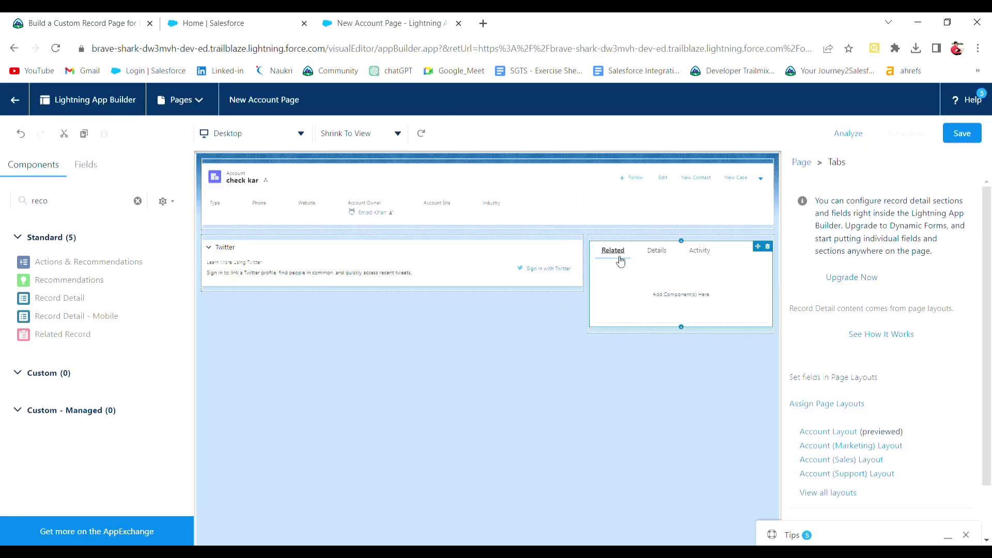
click(138, 201)
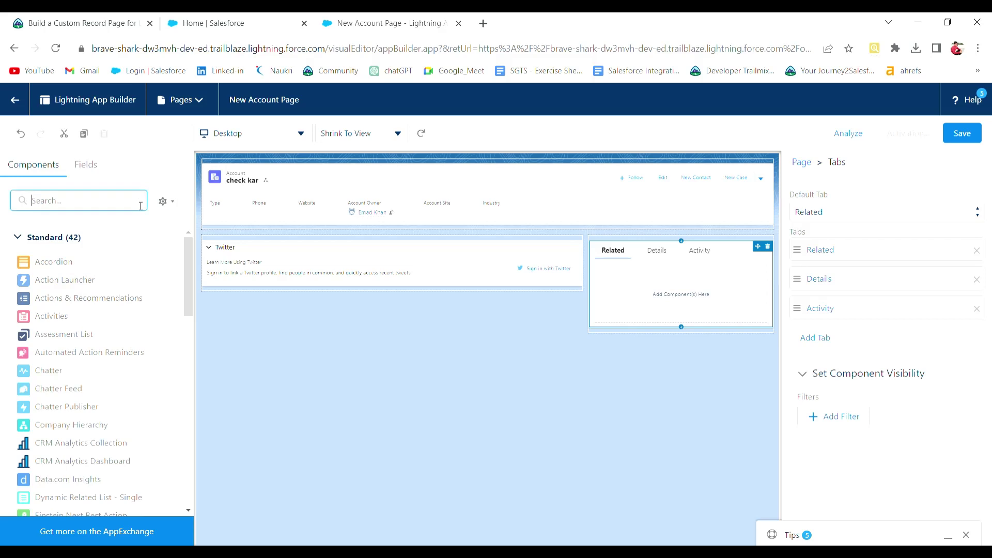
text(rela)
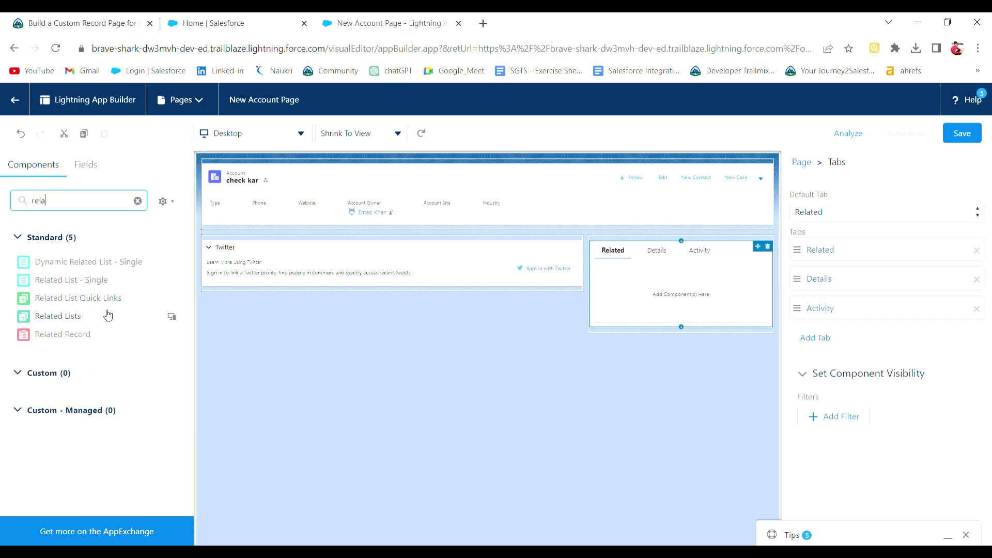
drag(108, 316, 615, 290)
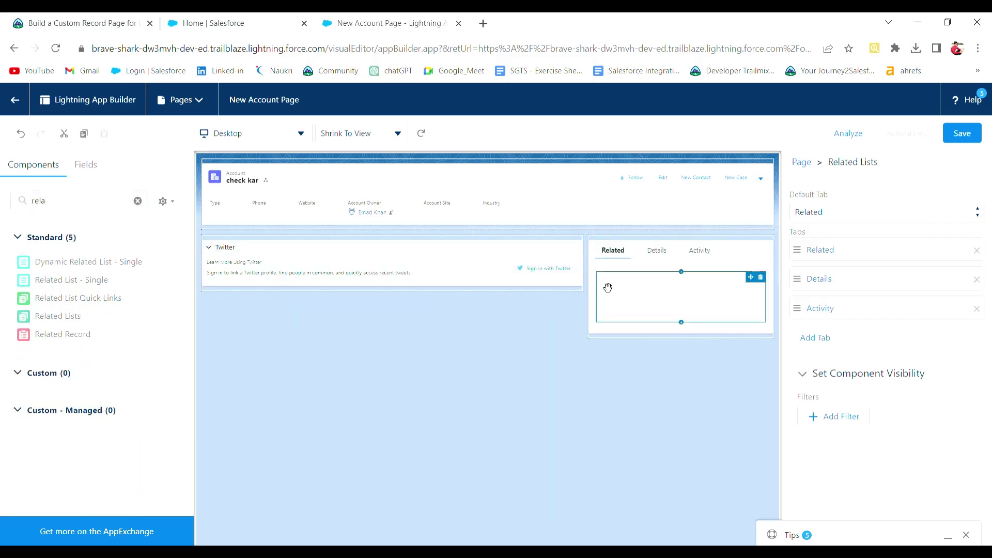
- Check the challenge's activation requirements and save the New Account Page
click(140, 17)
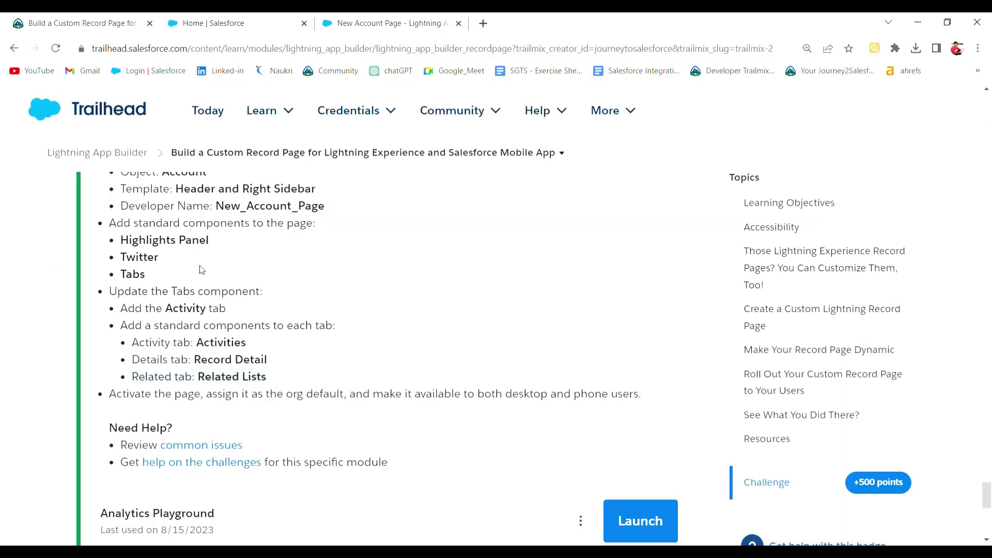
scroll(202, 270, down, 1)
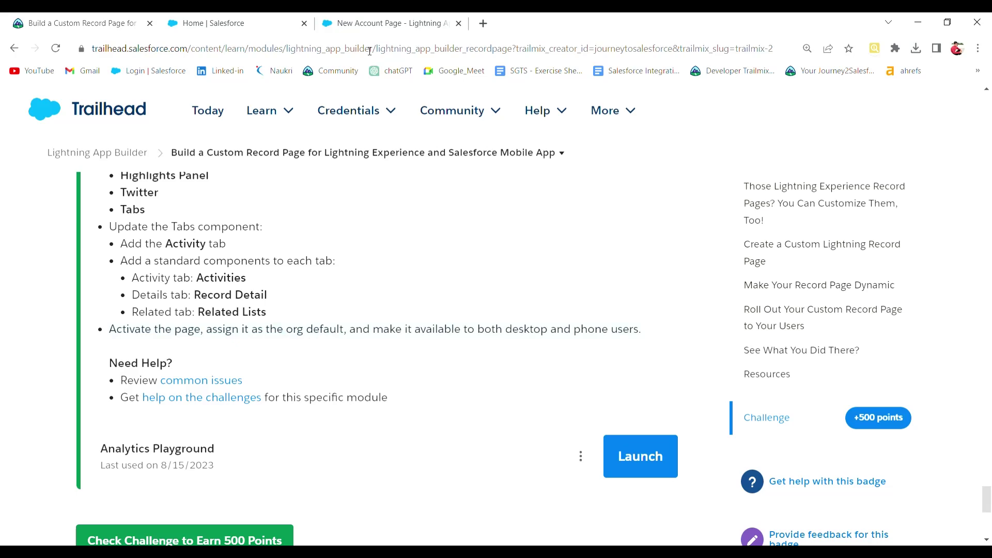
click(345, 21)
click(959, 135)
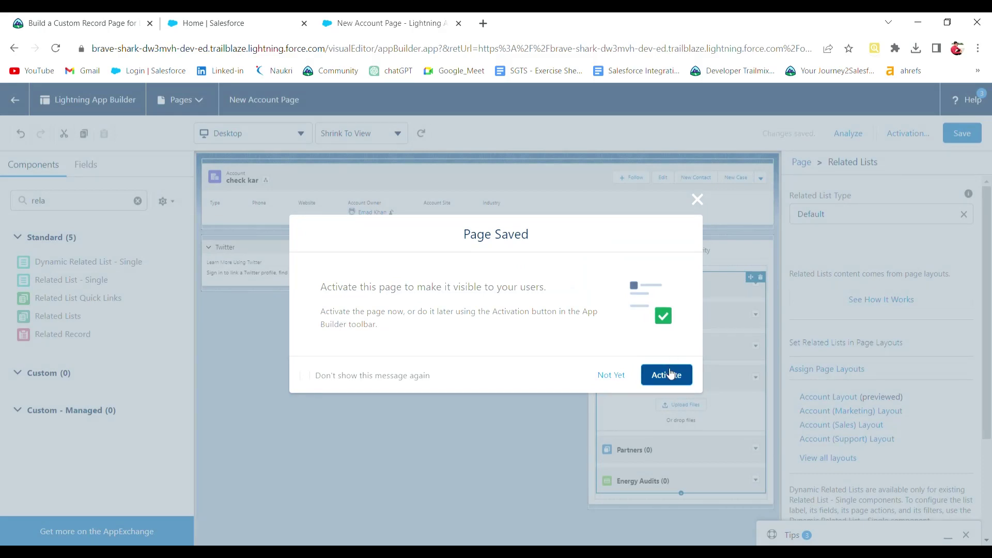
- Activate the page as the org default for the Desktop and phone form factors and save the assignment
click(670, 374)
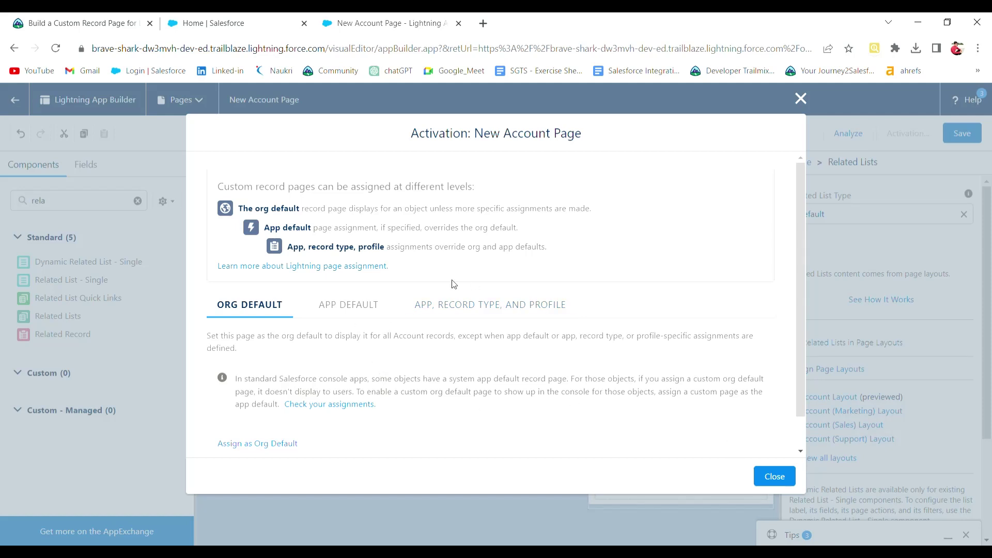
scroll(521, 381, down, 1)
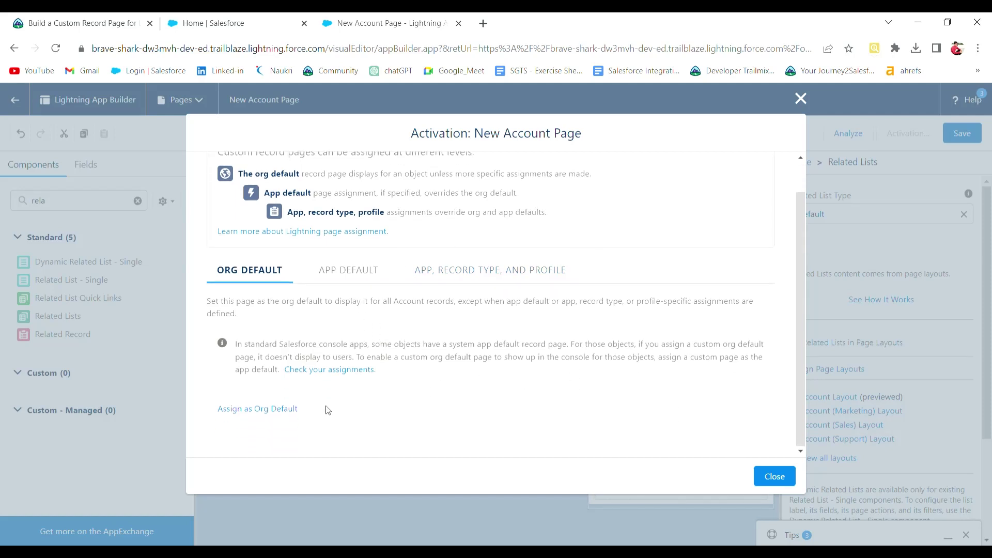
click(288, 409)
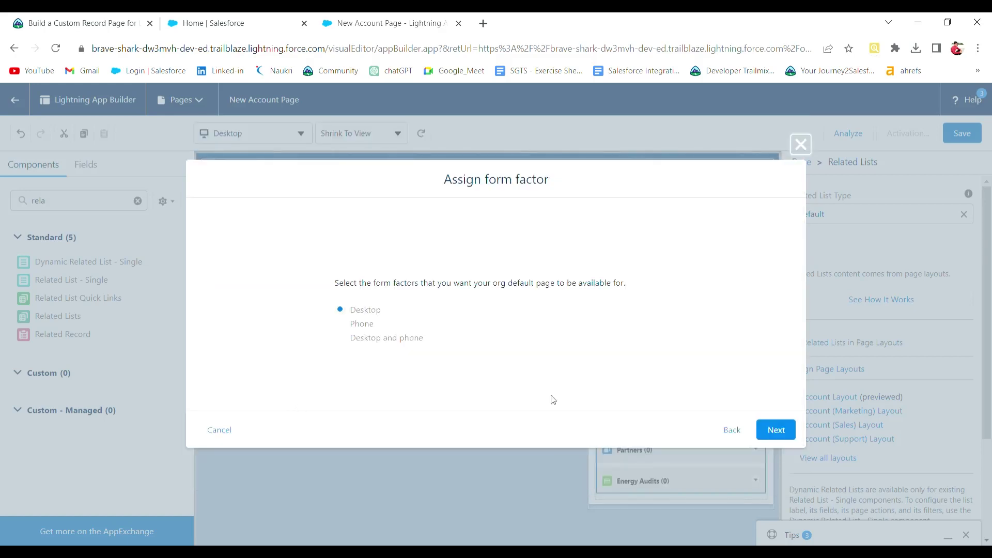
click(351, 341)
click(785, 428)
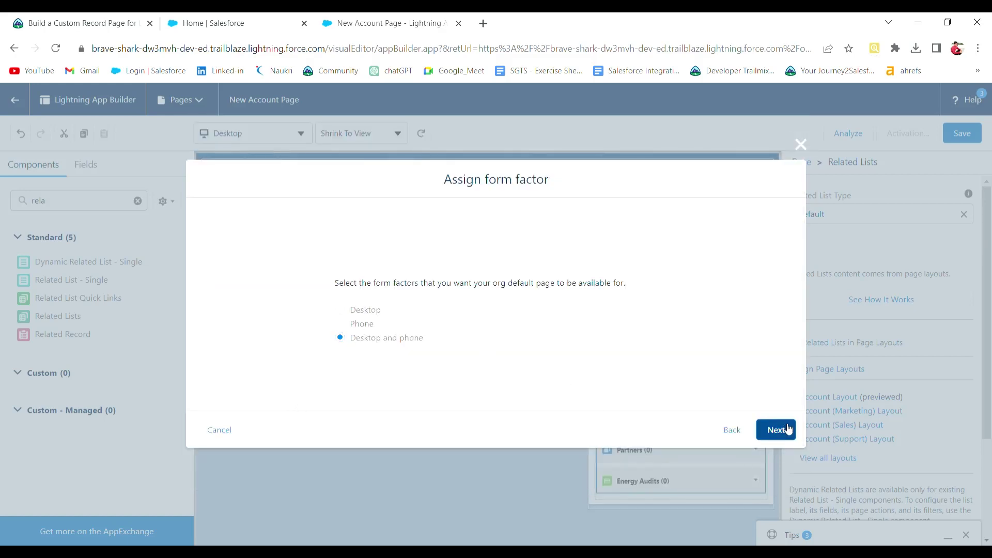
click(786, 402)
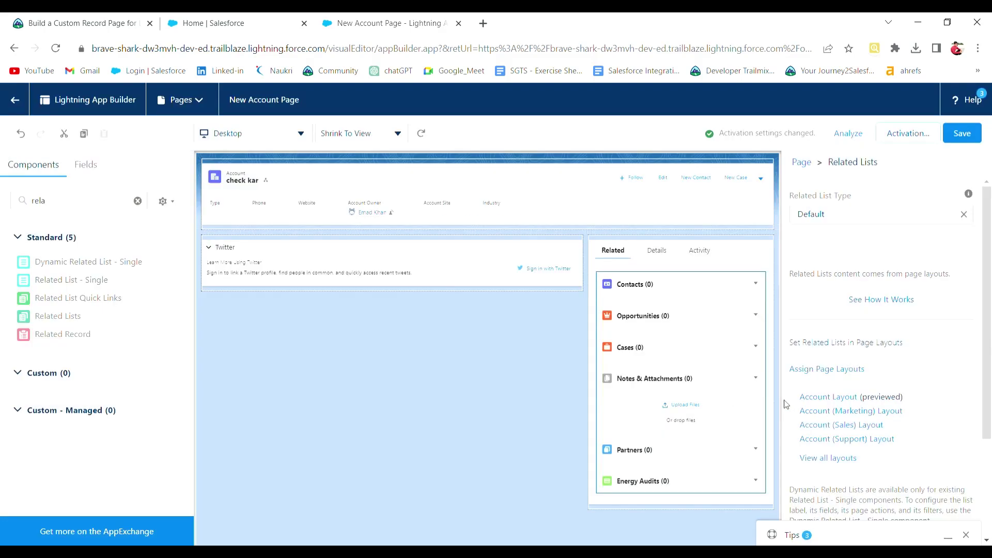
- Return to the Trailhead challenge and submit it for checking to earn 500 points
click(94, 17)
scroll(283, 219, down, 2)
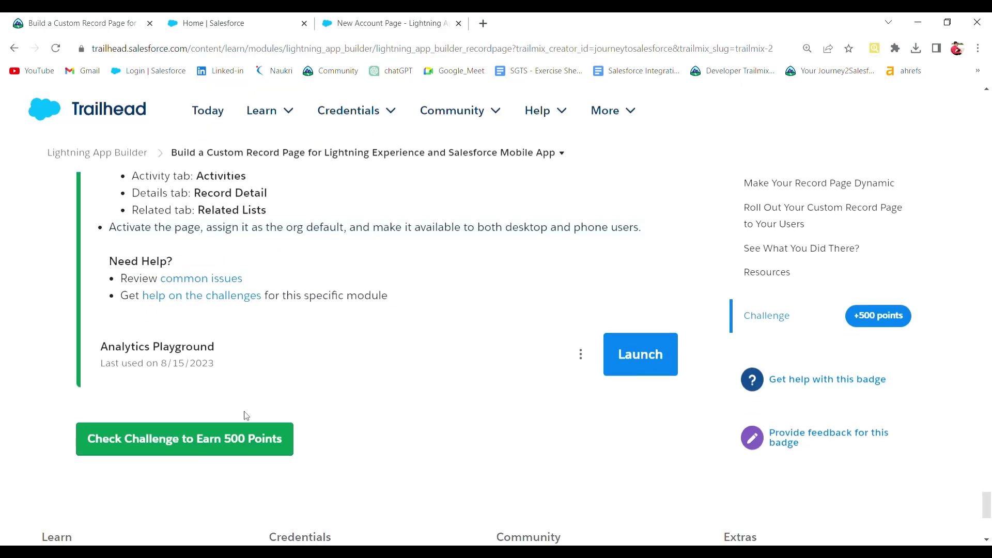
click(249, 439)
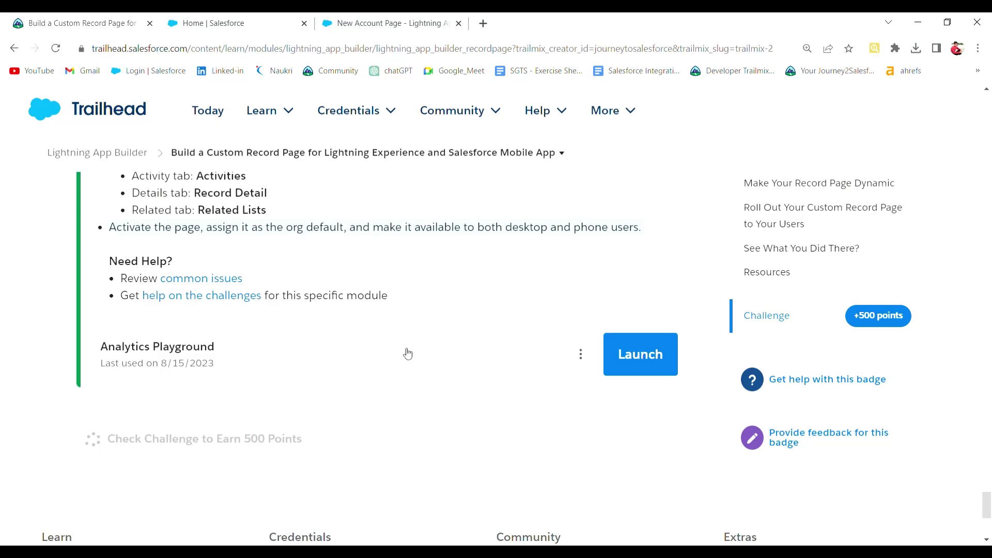